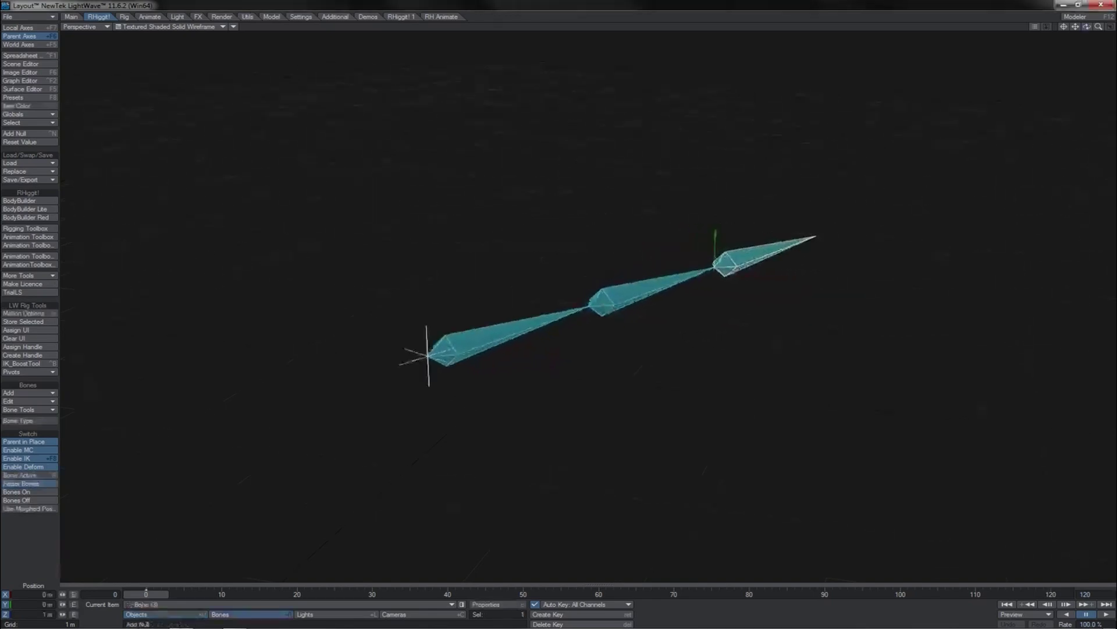
# - Try stretching Bone (1) to shorten the first bone of the three-bone chain
pyautogui.moveTo(1088, 27); pyautogui.dragTo(1087, 28)
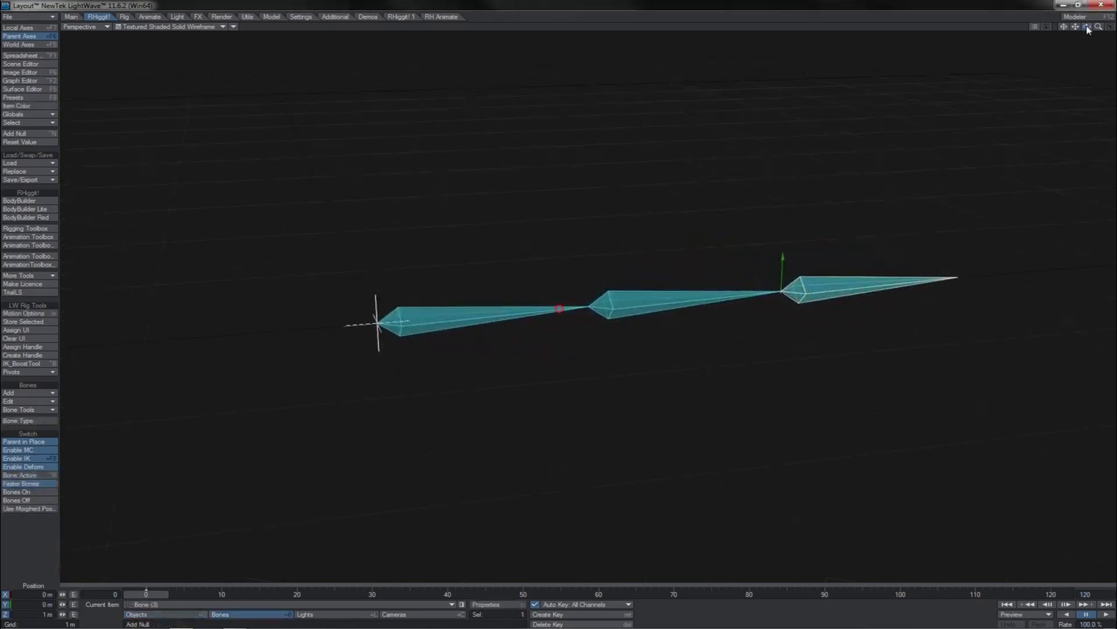
pyautogui.click(476, 311)
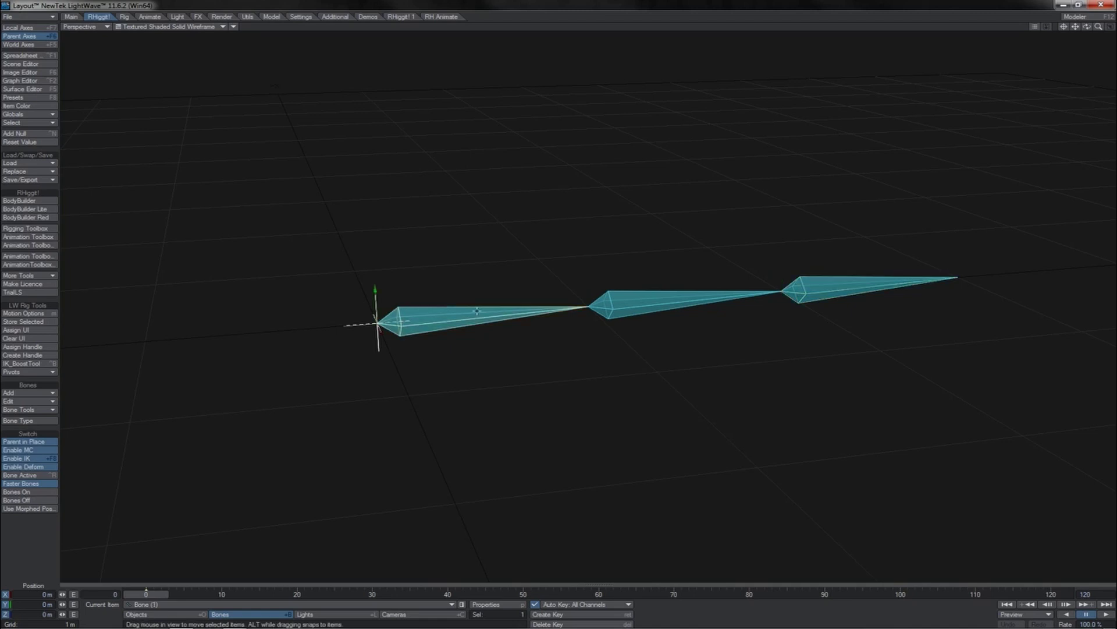
pyautogui.press('h')
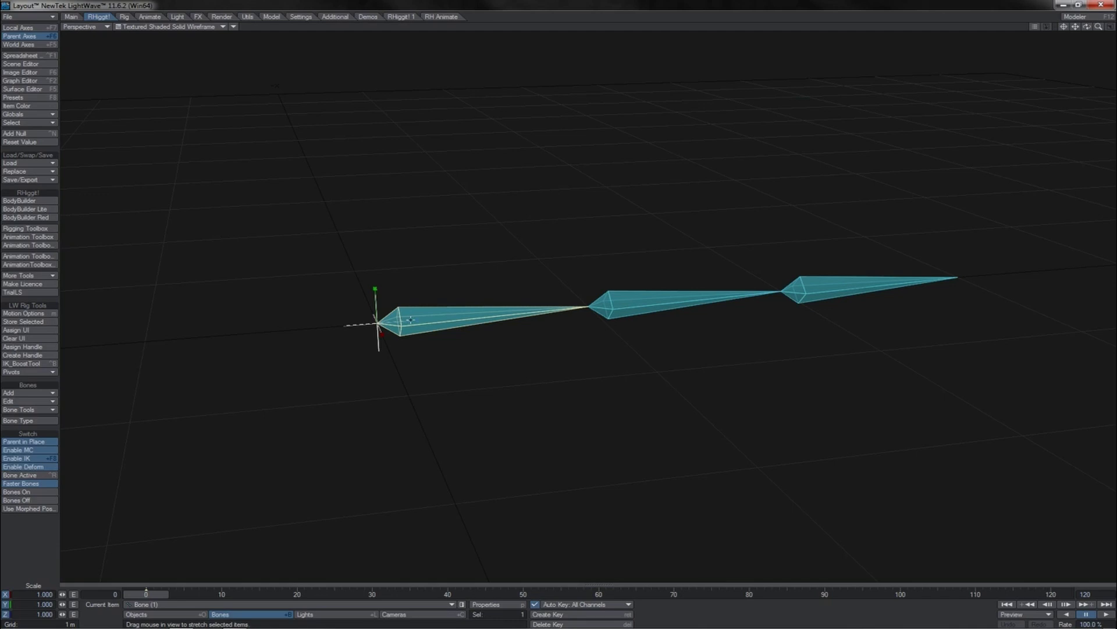
pyautogui.moveTo(410, 319)
pyautogui.mouseDown()
pyautogui.moveTo(454, 319)
pyautogui.moveTo(390, 320)
pyautogui.mouseUp()
# - Try rotating Bone (2) upward to a pitch of about -90°
pyautogui.click(482, 312)
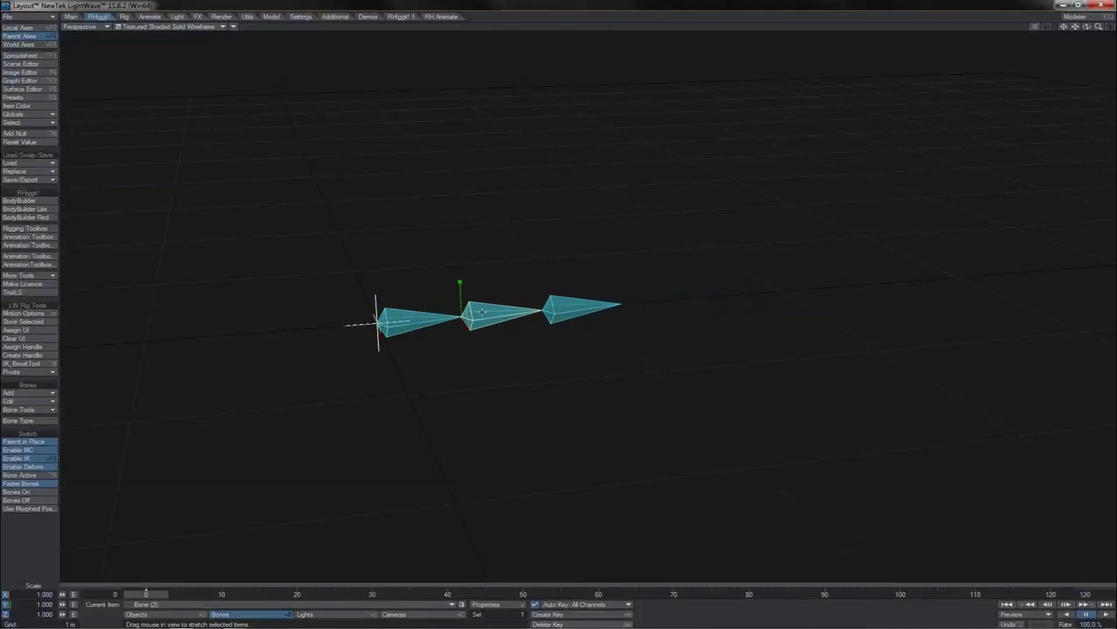
pyautogui.press('y')
pyautogui.moveTo(482, 291); pyautogui.dragTo(434, 261)
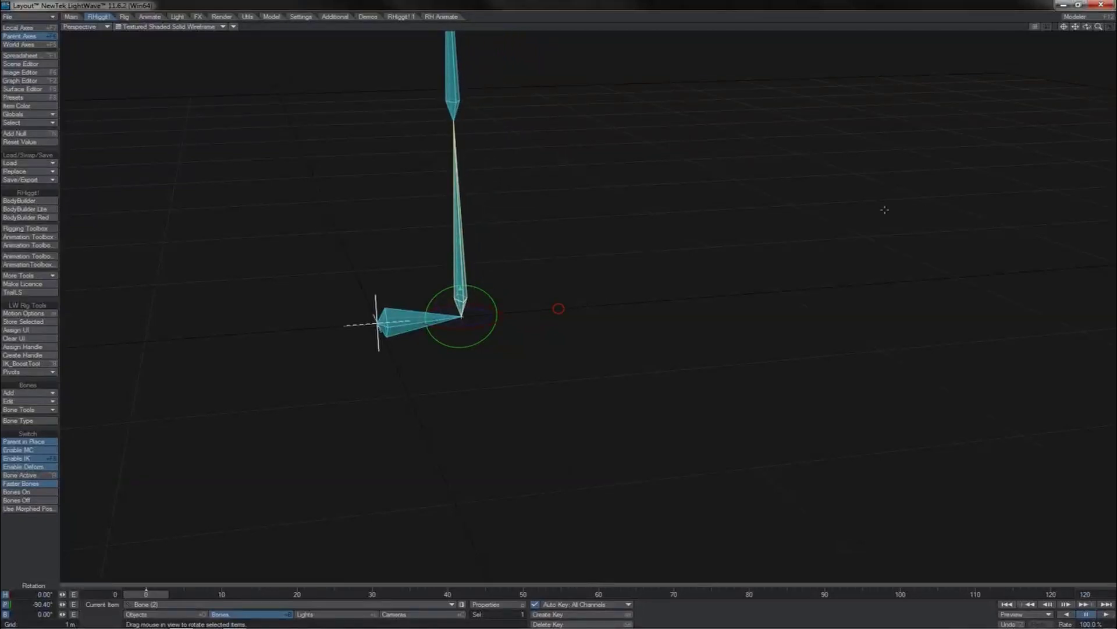
pyautogui.moveTo(1087, 27); pyautogui.dragTo(1087, 47)
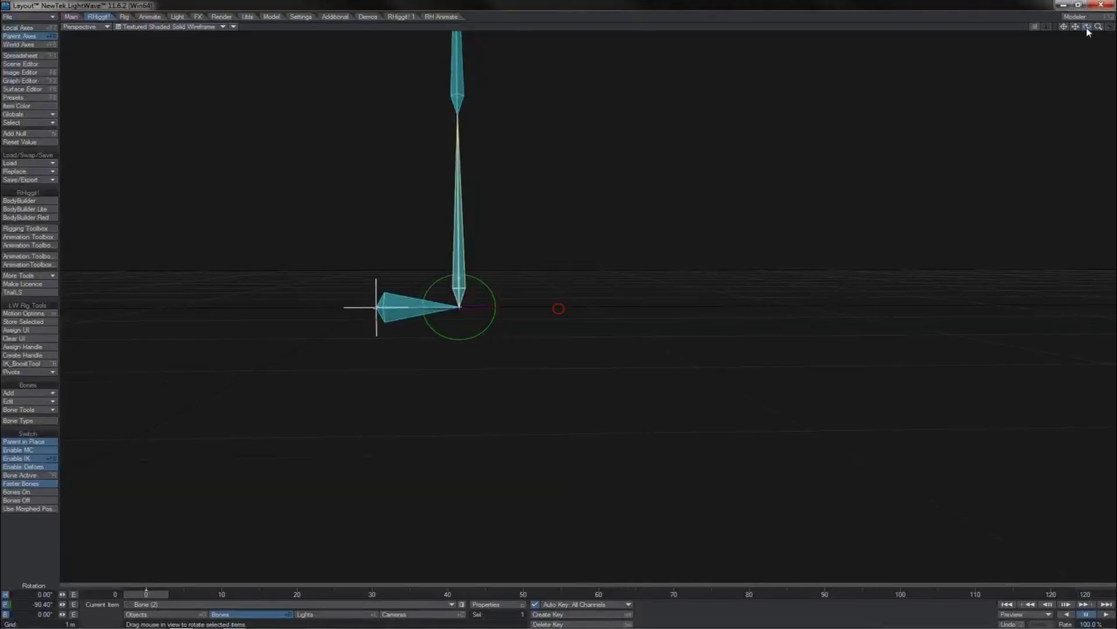
pyautogui.moveTo(485, 282)
pyautogui.mouseDown()
pyautogui.moveTo(491, 379)
pyautogui.moveTo(488, 287)
pyautogui.mouseUp()
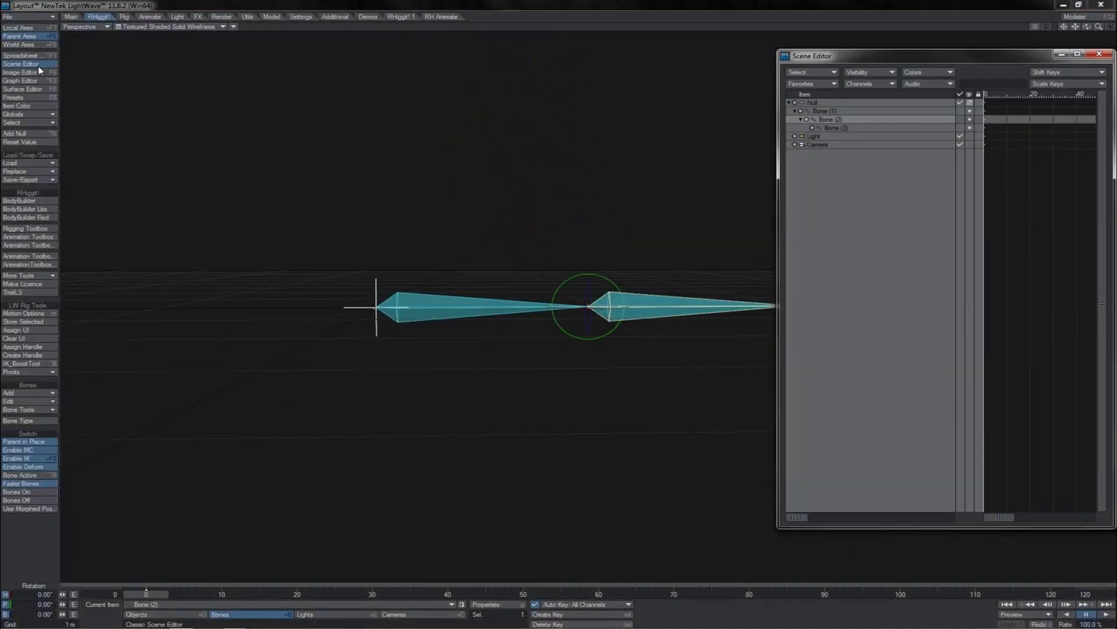
# - Examine the parenting hierarchy of Bone (1), Bone (2) and Bone (3) in the Scene Editor
pyautogui.click(820, 111)
pyautogui.click(827, 119)
pyautogui.click(832, 128)
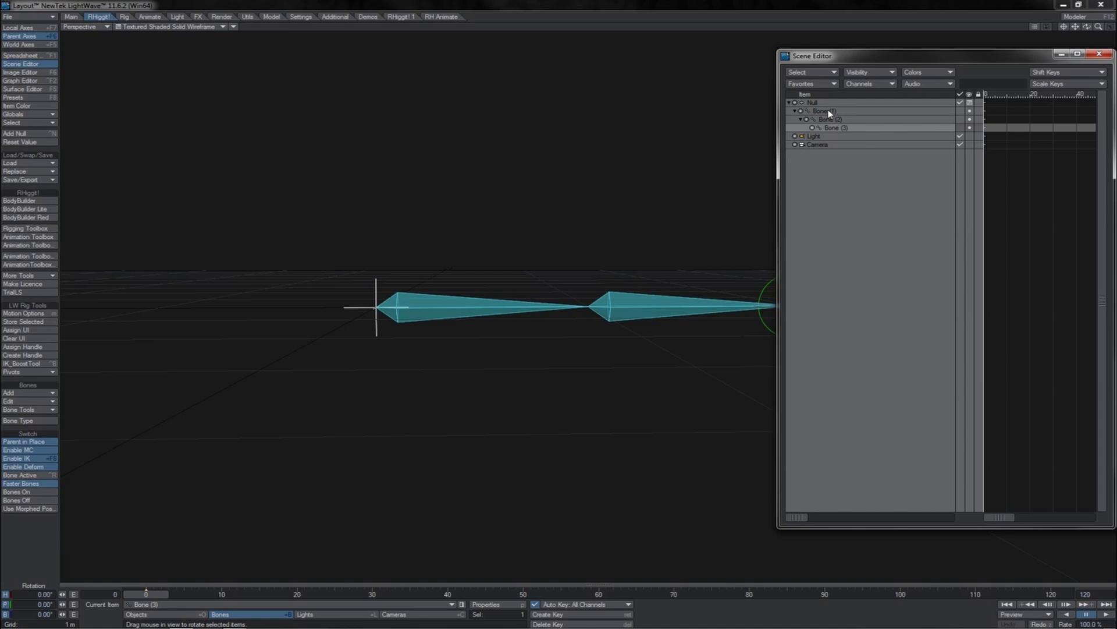
pyautogui.click(830, 111)
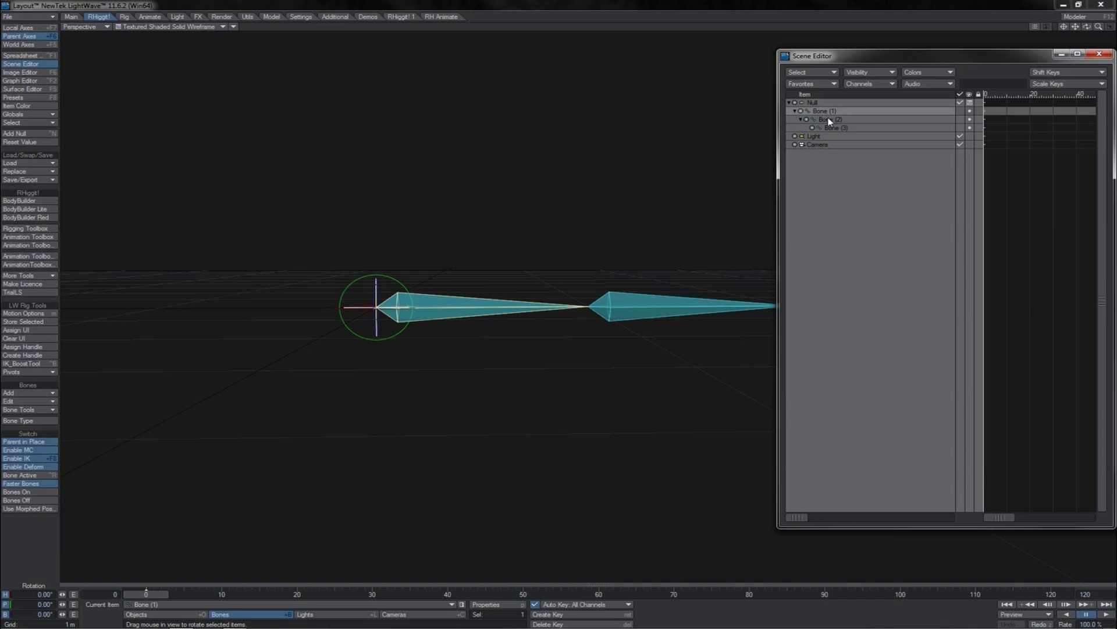
pyautogui.click(829, 121)
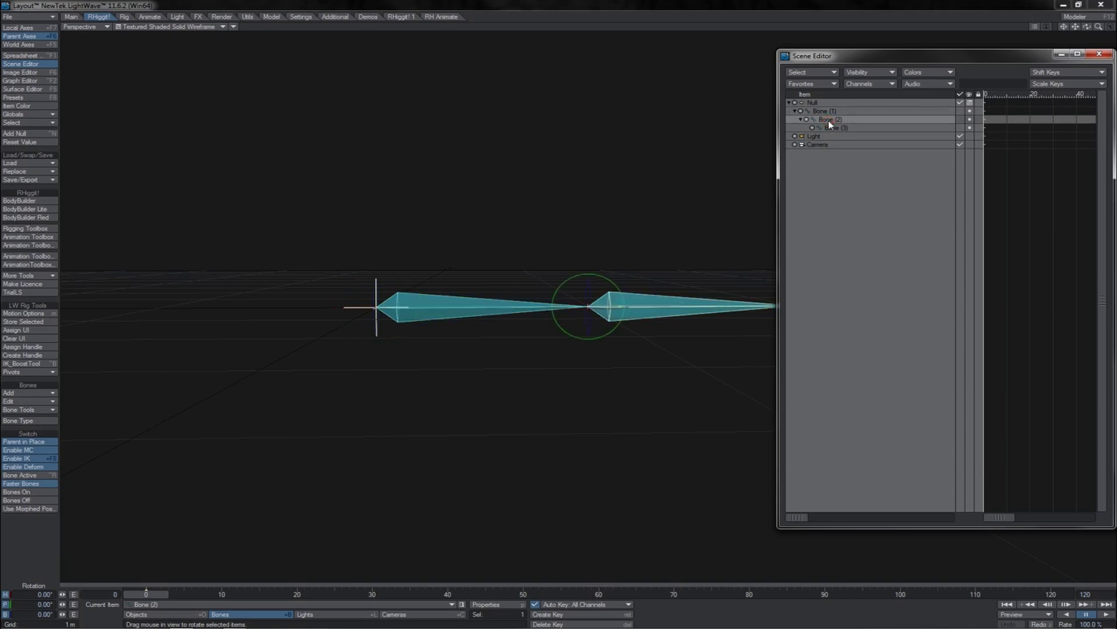
pyautogui.click(832, 129)
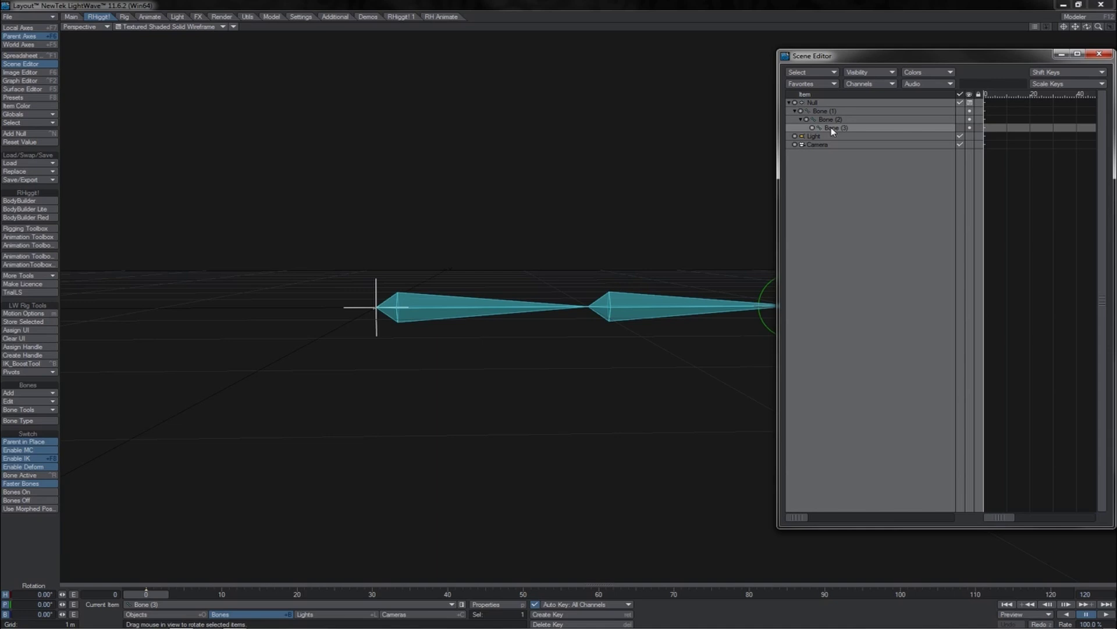
pyautogui.click(769, 11)
pyautogui.press('Down')
pyautogui.press('Down')
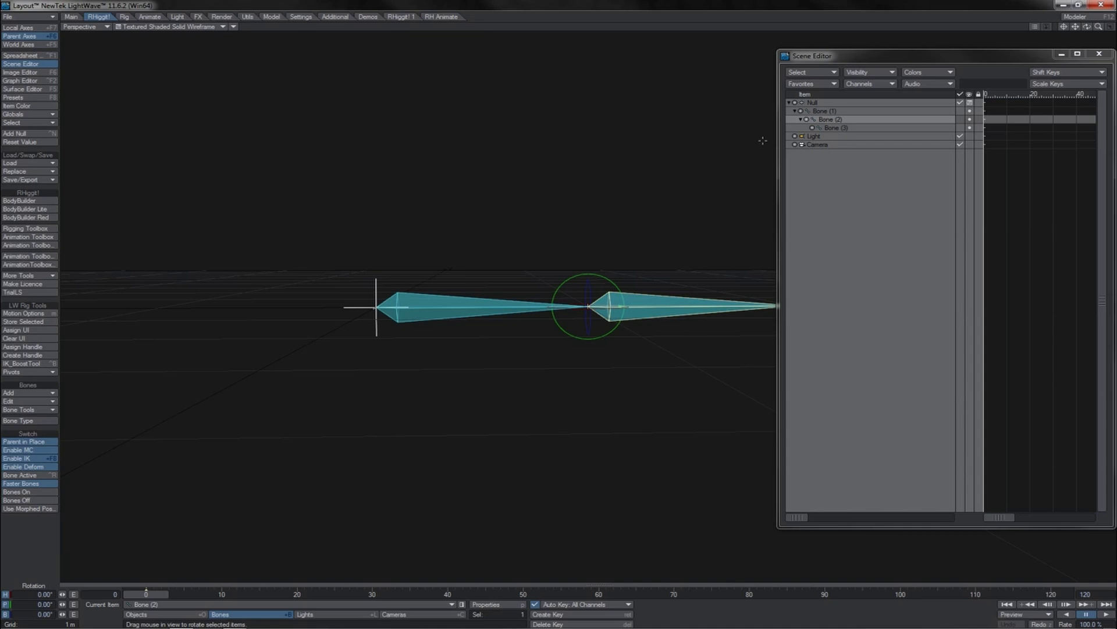
# - Reparent Bone (2) from Bone (1) directly to the root null in the Scene Editor
pyautogui.click(830, 120)
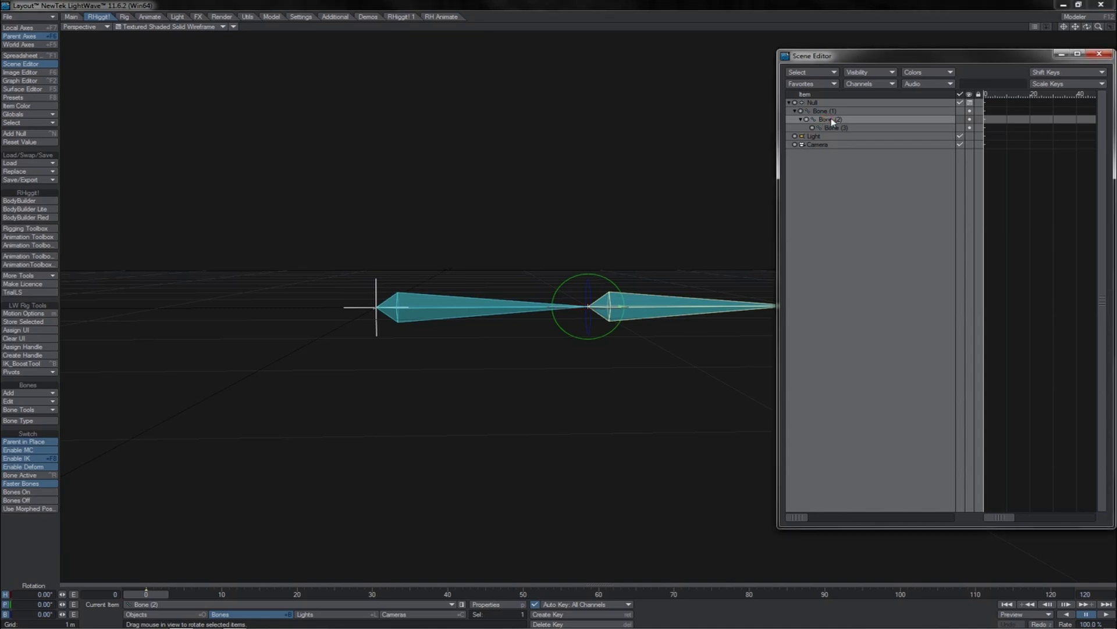
pyautogui.moveTo(830, 120); pyautogui.dragTo(826, 105)
pyautogui.click(823, 111)
pyautogui.click(821, 118)
pyautogui.click(820, 113)
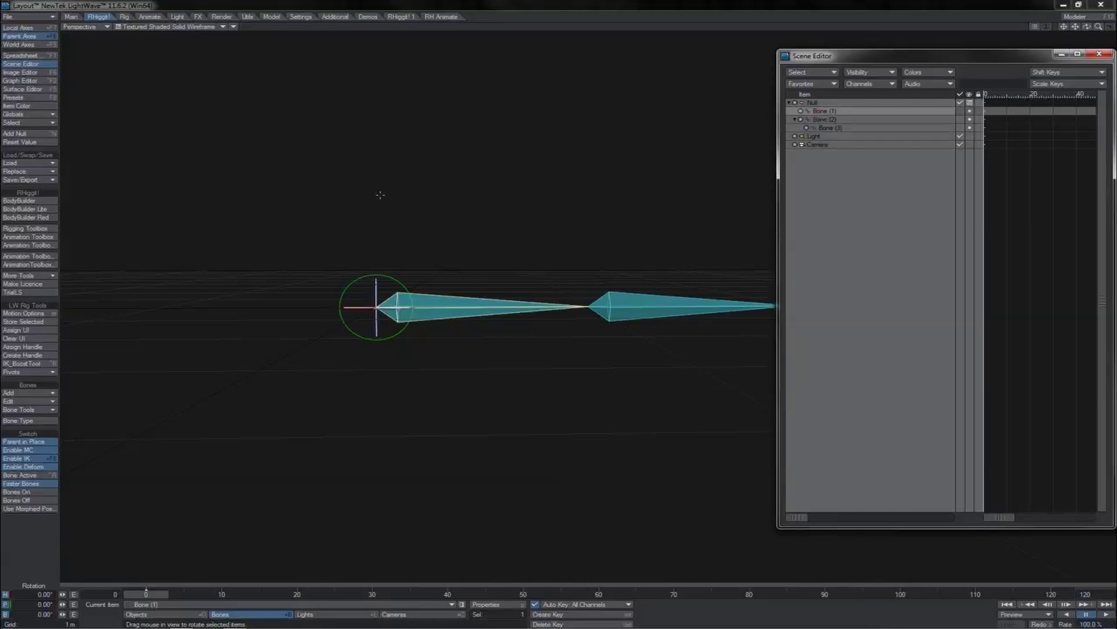
# - Add a second null at the base of Bone (2) and parent it to Bone (1)
pyautogui.moveTo(402, 307); pyautogui.dragTo(588, 306)
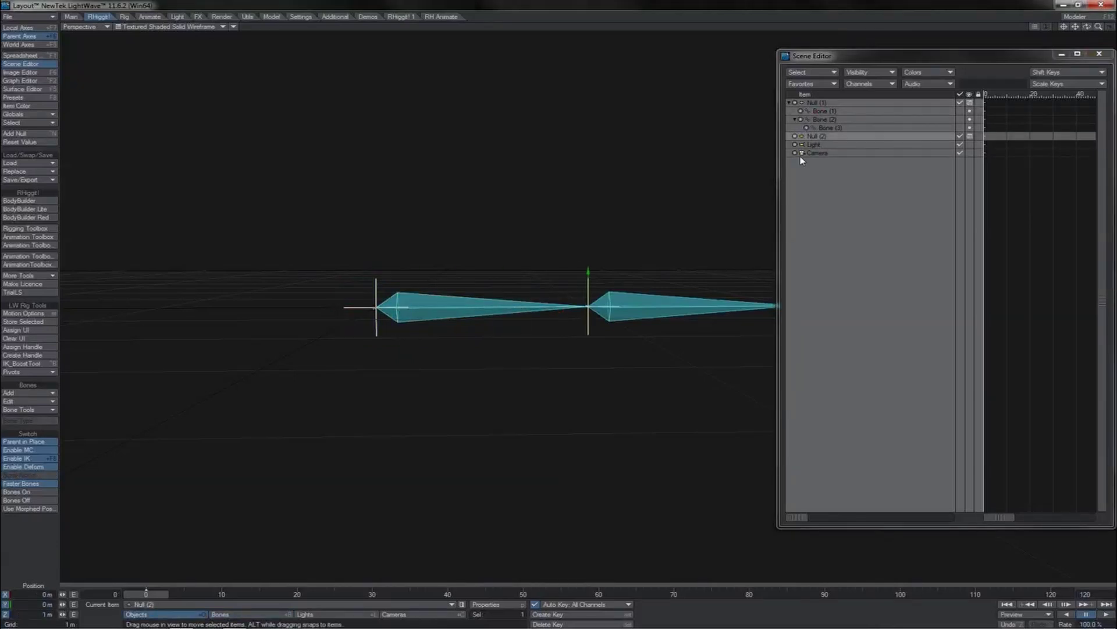
pyautogui.moveTo(811, 137); pyautogui.dragTo(824, 116)
# - In Bone (2)'s motion options, set the Rotation Item to Null (2) in World mode with the rotation controllers set to Same as Item
pyautogui.click(820, 127)
pyautogui.press('m')
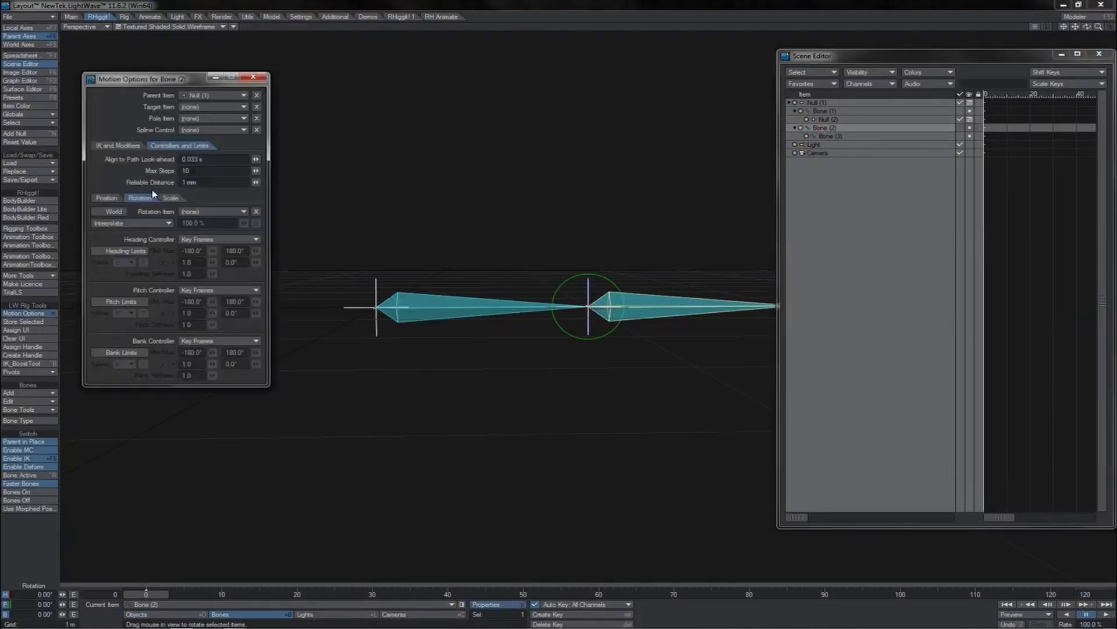
pyautogui.click(200, 213)
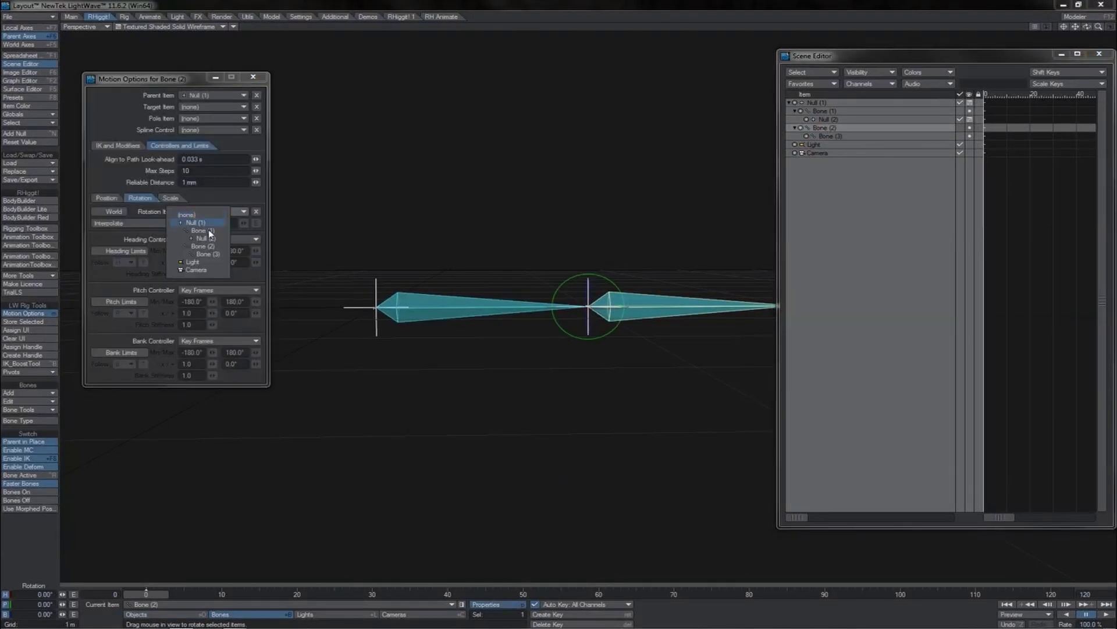
pyautogui.click(215, 235)
pyautogui.click(211, 240)
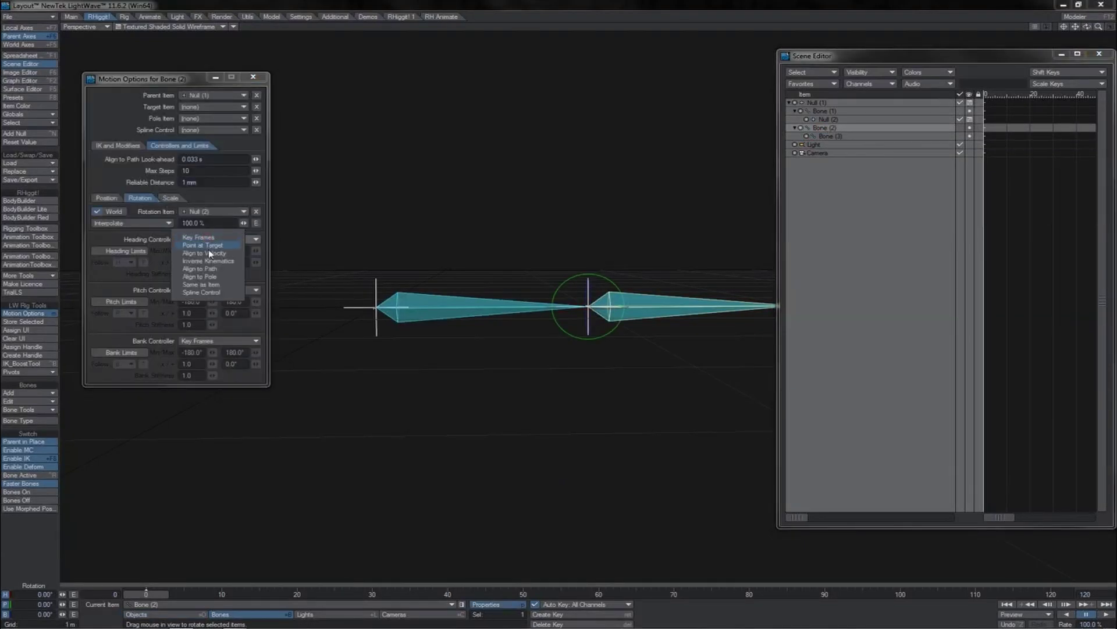
pyautogui.click(206, 287)
pyautogui.click(207, 290)
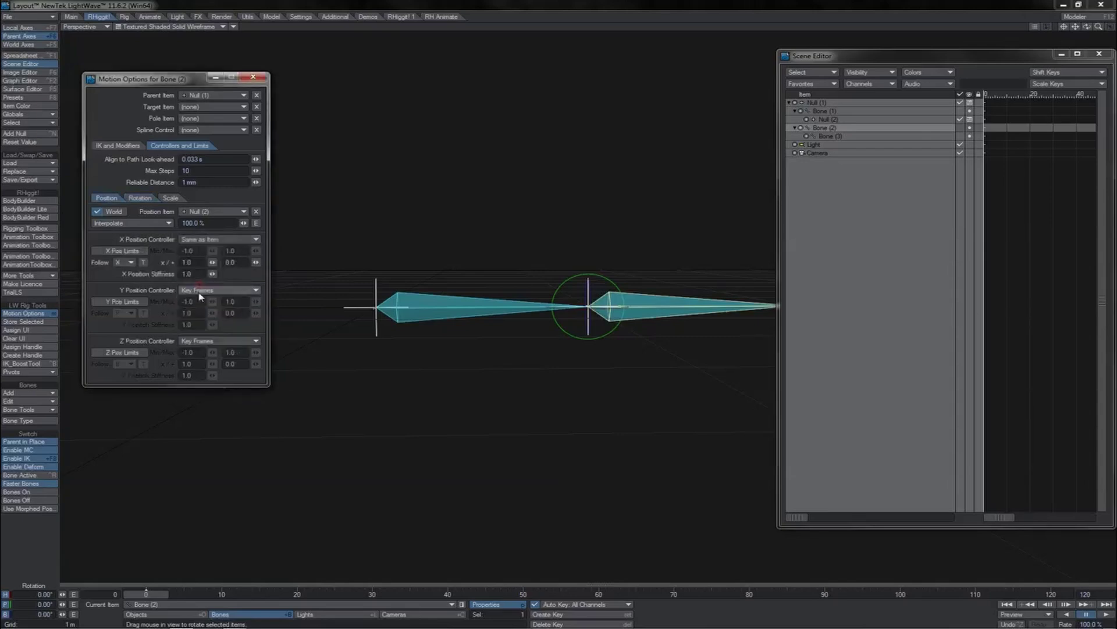
# - Set Bone (2)'s position controllers to Same as Item, following Null (2) in World mode
pyautogui.click(199, 291)
pyautogui.click(198, 337)
pyautogui.click(201, 341)
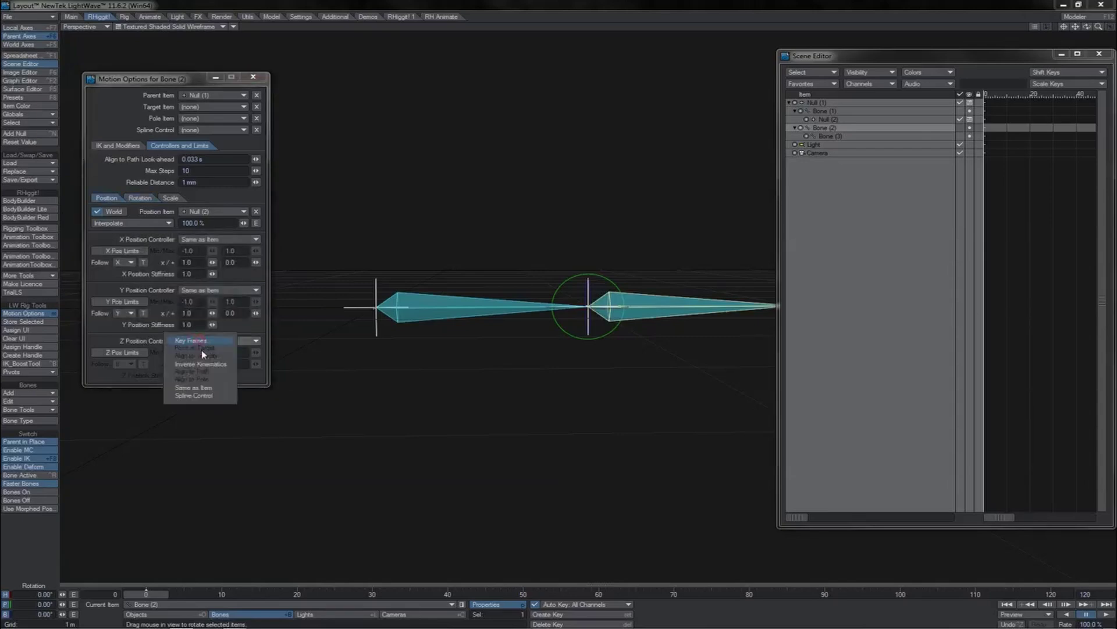
pyautogui.click(194, 387)
# - Set Bone (2)'s Scale Item to Bone (1) with the X, Y and Z scale controllers set to Same as Item
pyautogui.click(170, 198)
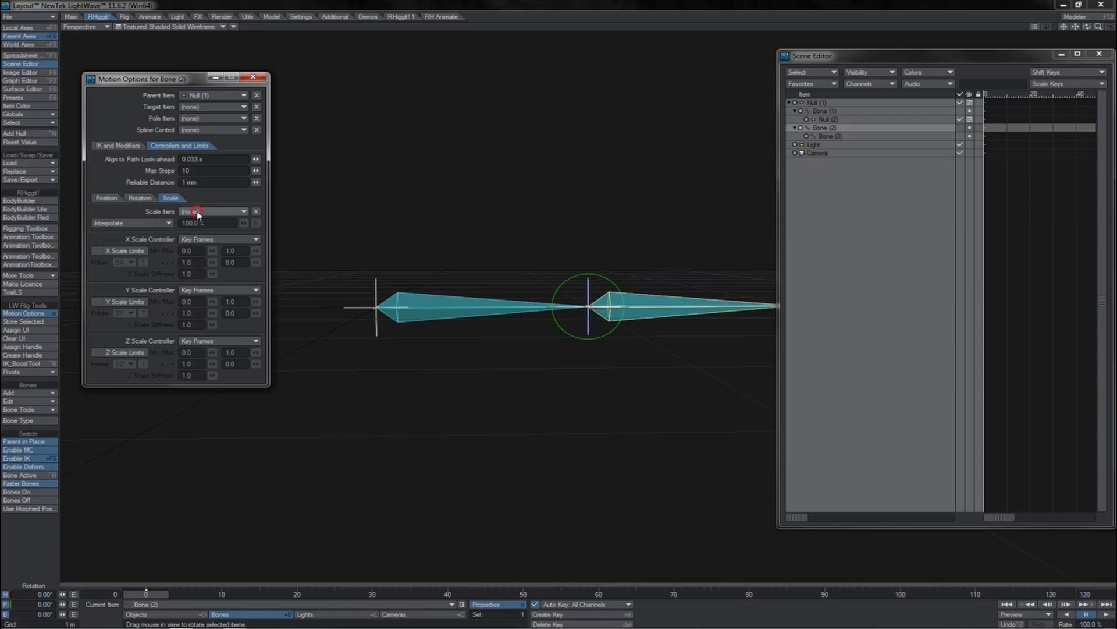
pyautogui.click(198, 212)
pyautogui.click(215, 229)
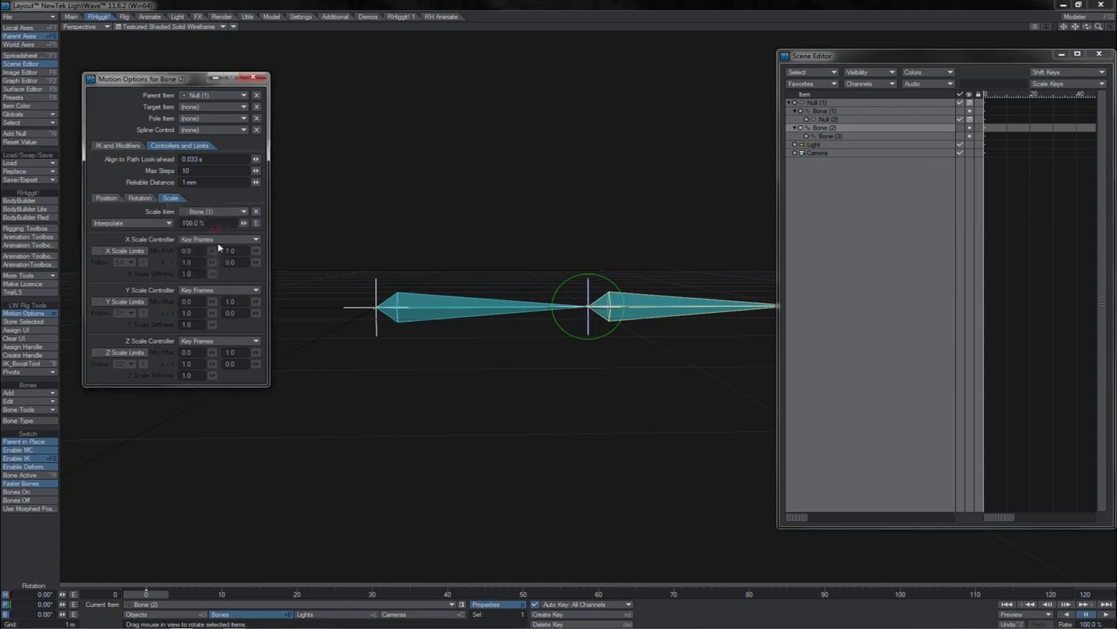
# - Rotate Bone (1) upward and rotate Null (2) downward to bend the bone chain at the middle joint
pyautogui.click(443, 315)
pyautogui.moveTo(459, 248)
pyautogui.mouseDown()
pyautogui.moveTo(454, 231)
pyautogui.moveTo(443, 282)
pyautogui.moveTo(453, 231)
pyautogui.moveTo(457, 242)
pyautogui.mouseUp()
pyautogui.click(833, 121)
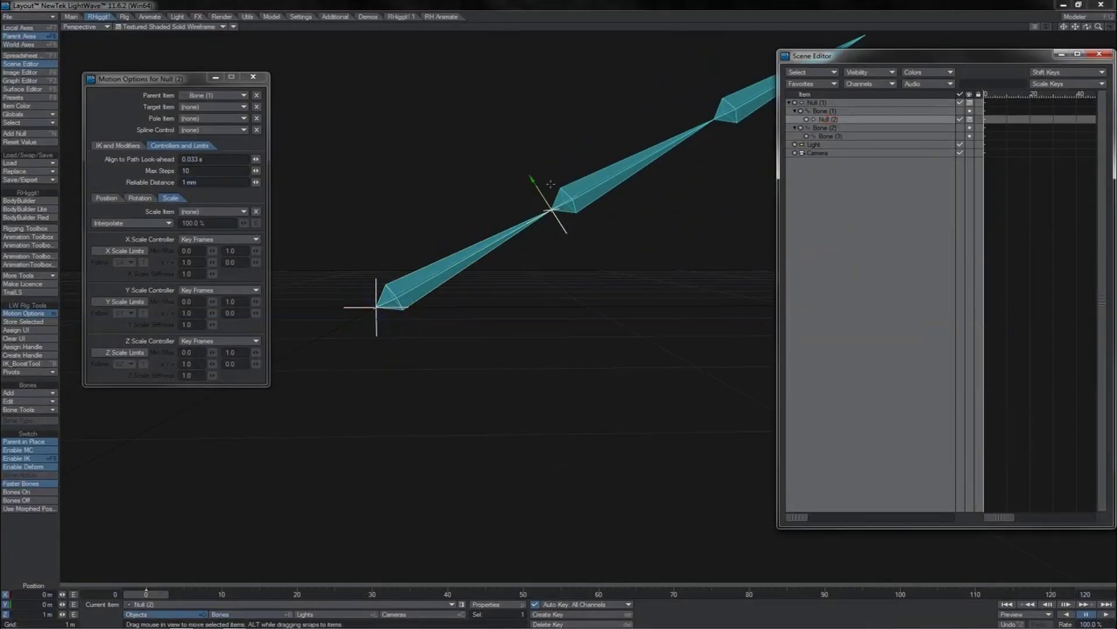
pyautogui.press('y')
pyautogui.moveTo(583, 150); pyautogui.dragTo(586, 180)
pyautogui.moveTo(587, 181); pyautogui.dragTo(588, 195)
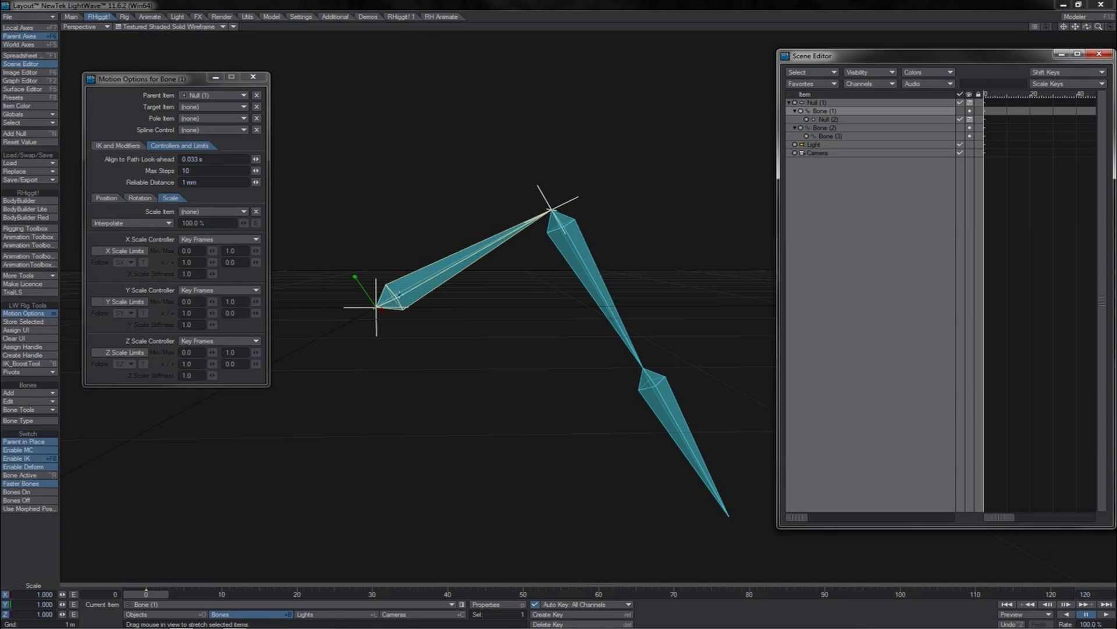
# - Stretch Bone (1) to a Z scale of 0.350 and check the scale of Bone (2) against it
pyautogui.moveTo(399, 295); pyautogui.dragTo(377, 305)
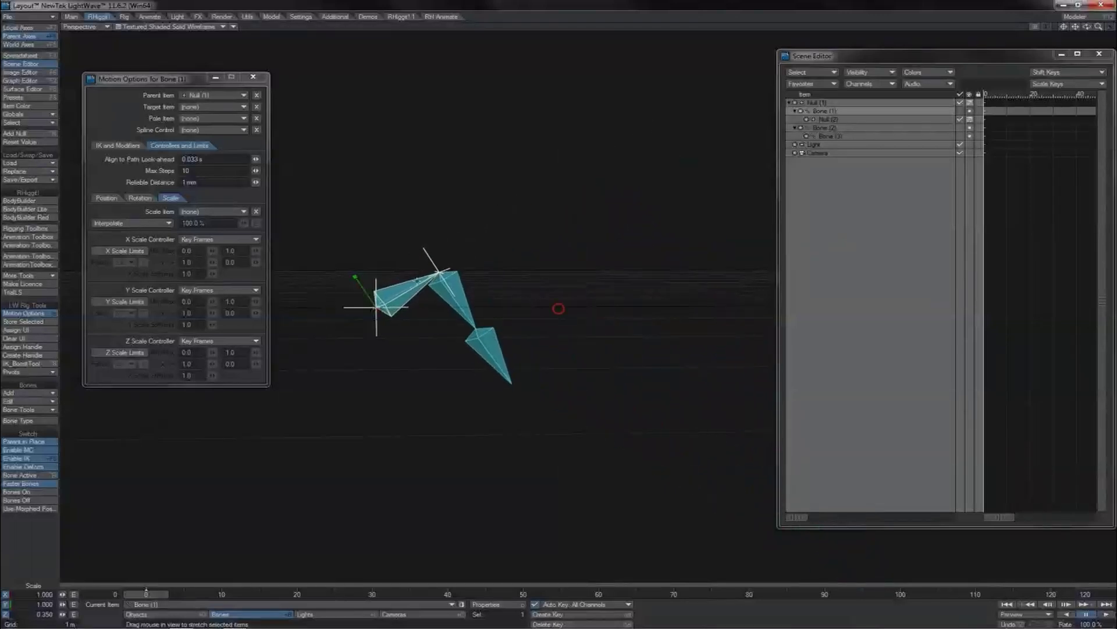
pyautogui.click(820, 127)
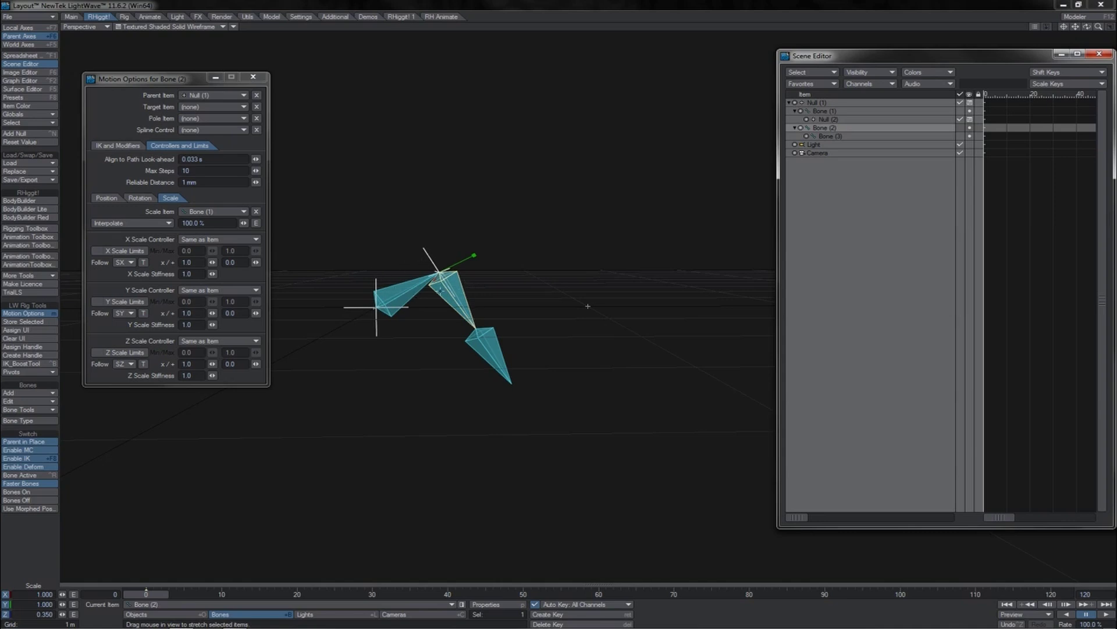
pyautogui.click(398, 296)
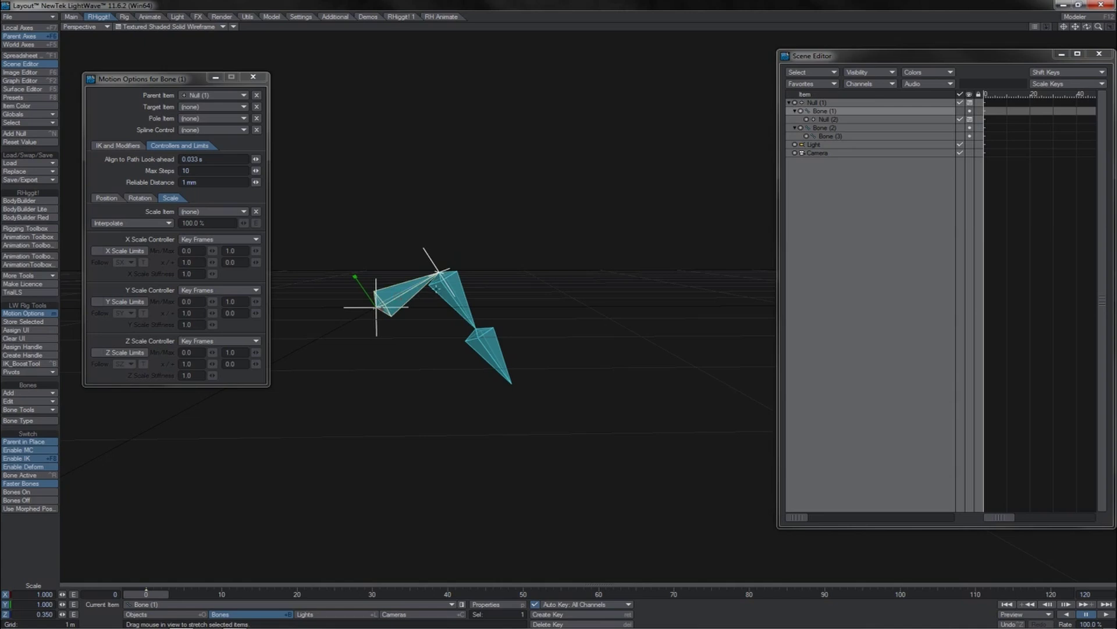
# - Open the bone properties for Bone (2) and try Joint Comp for Parent, switching it on and off
pyautogui.click(463, 304)
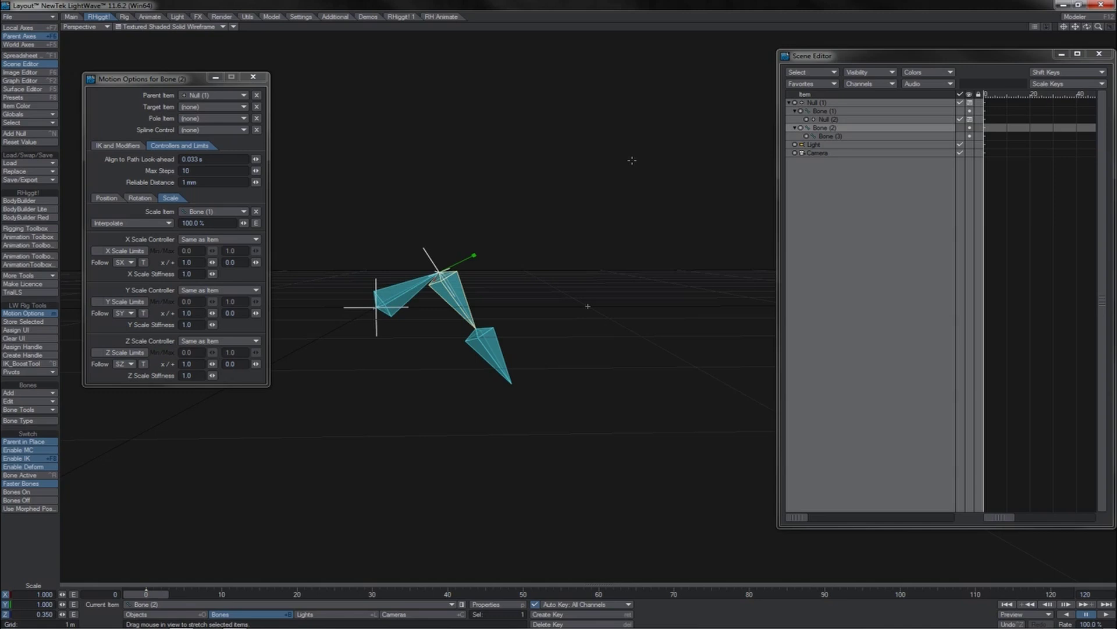
pyautogui.press('p')
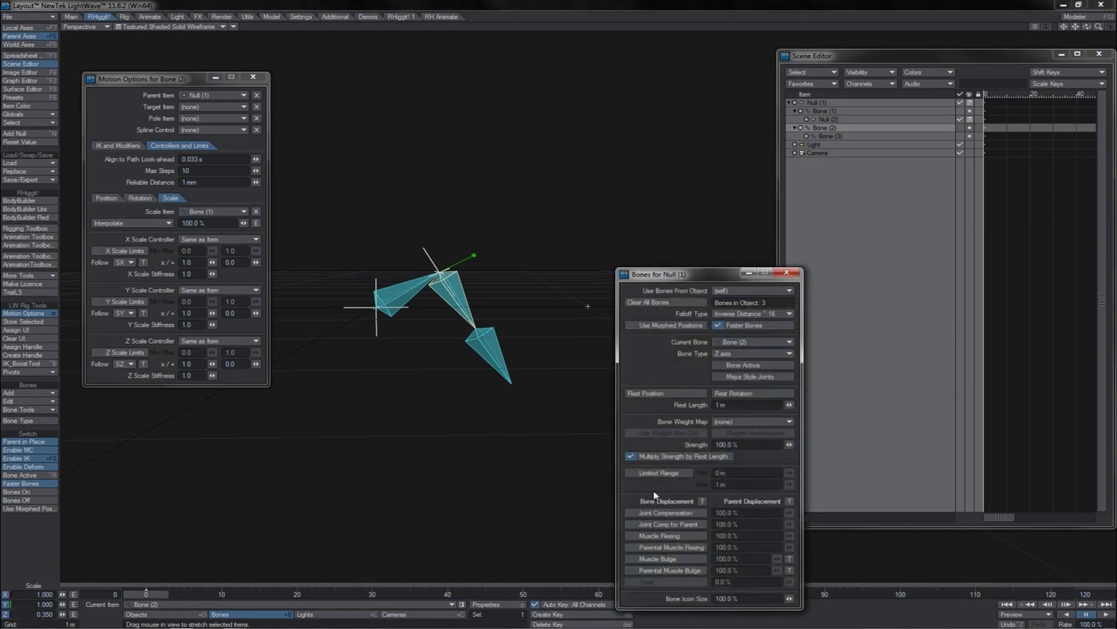
pyautogui.click(654, 522)
pyautogui.click(655, 523)
# - Compare the hierarchy and motion options of Bone (2) and Bone (3)
pyautogui.click(836, 137)
pyautogui.click(833, 128)
pyautogui.click(833, 135)
pyautogui.click(833, 128)
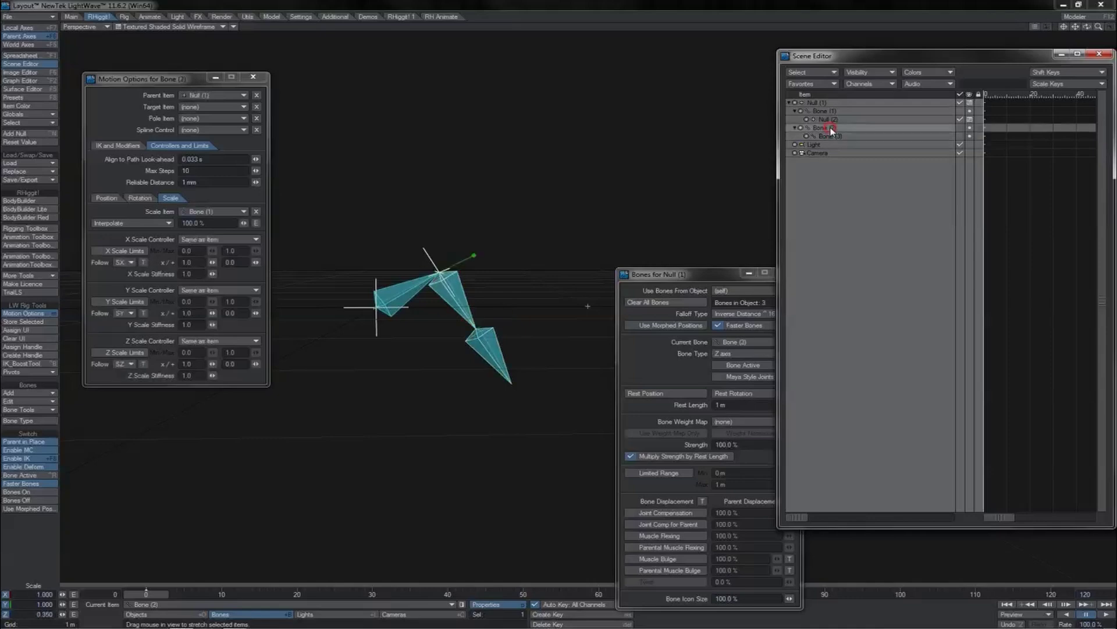
pyautogui.click(832, 135)
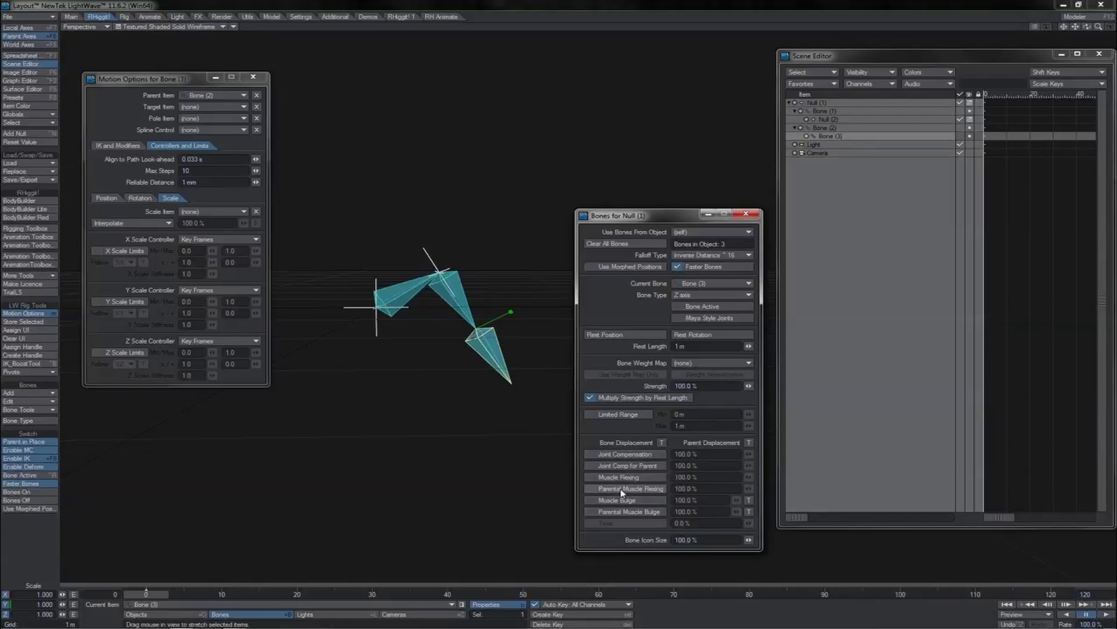
# - Try Joint Compensation and Joint Comp for Parent on Bone (3), switching each on and off
pyautogui.click(622, 454)
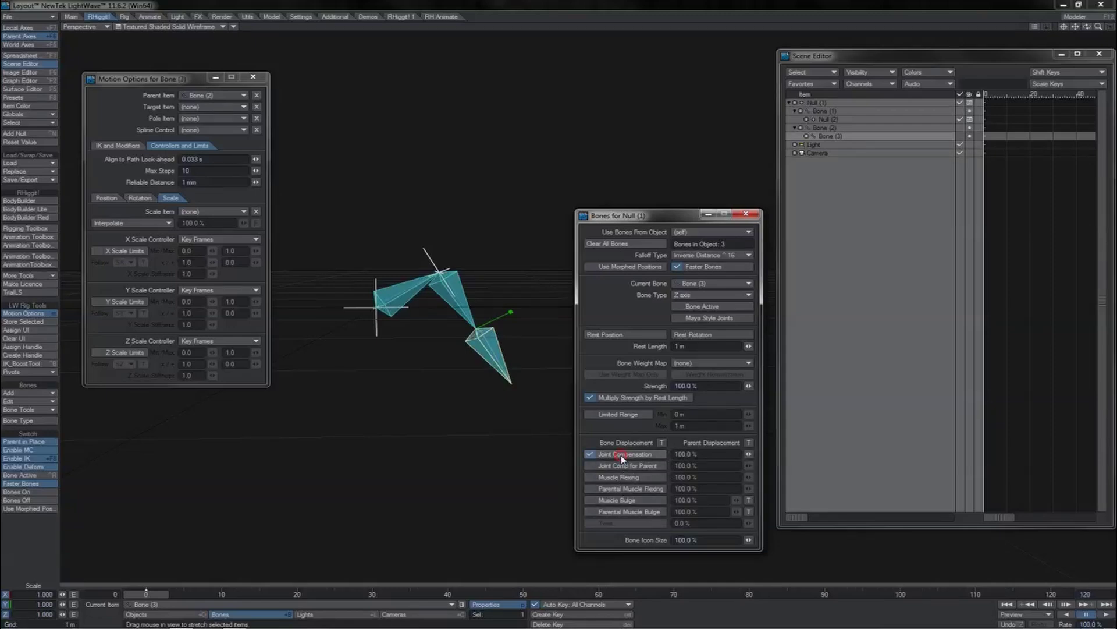
pyautogui.click(621, 457)
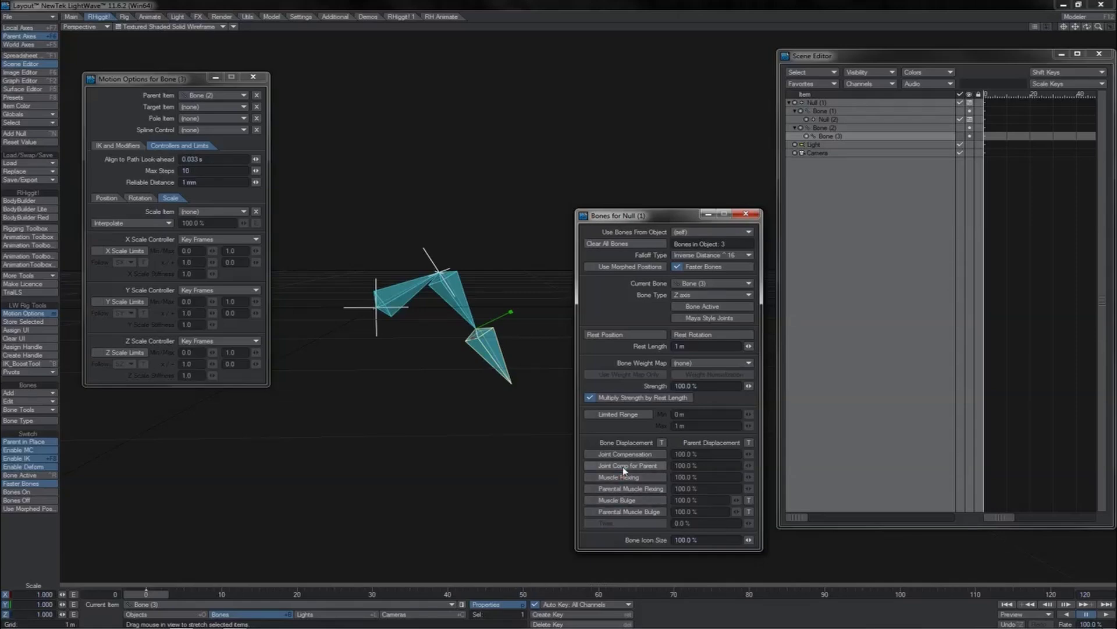
pyautogui.click(622, 466)
pyautogui.click(623, 467)
# - Try the Parental Muscle Flexing option on Bone (3), toggling it on and off
pyautogui.click(620, 491)
pyautogui.click(620, 490)
pyautogui.click(611, 490)
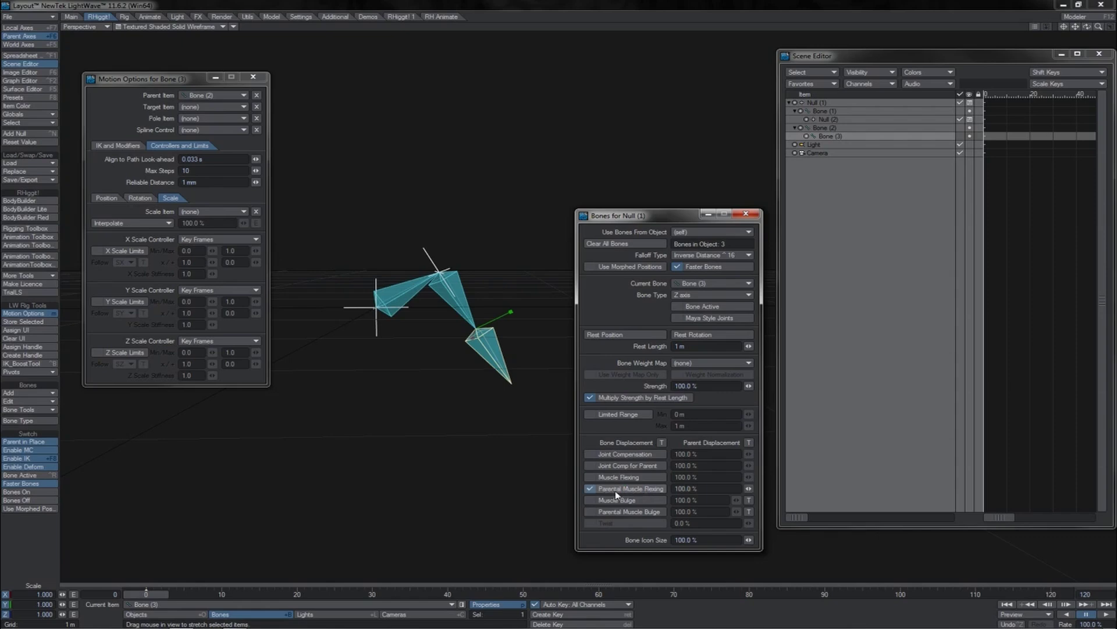
pyautogui.click(617, 494)
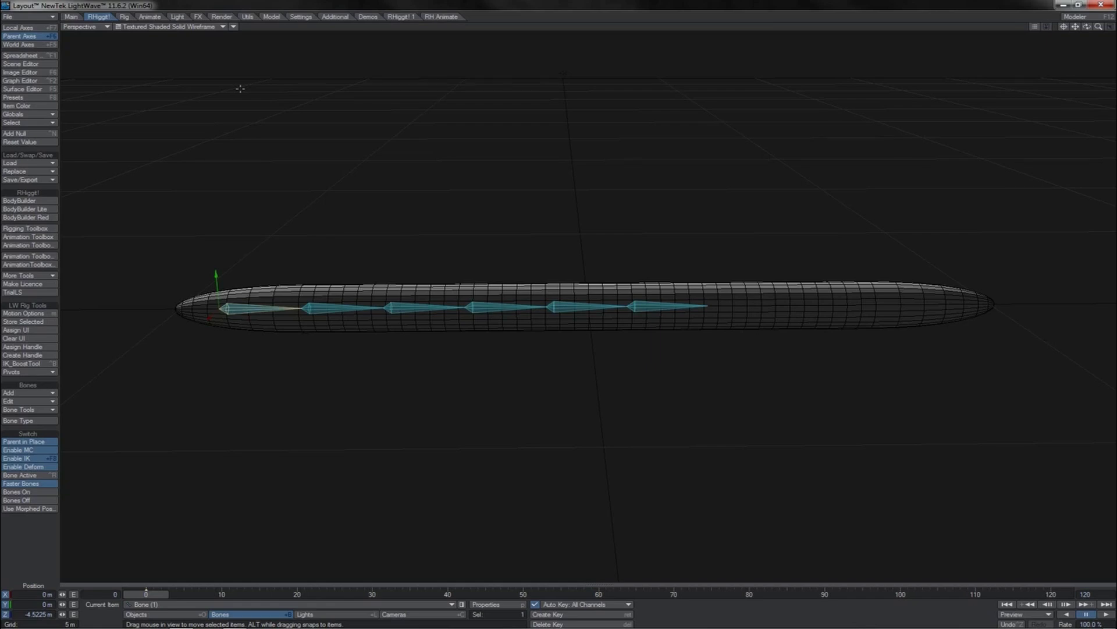
# - Activate Bone (1), try moving it to see how the tube follows, and undo the move
pyautogui.moveTo(299, 238); pyautogui.dragTo(348, 236)
pyautogui.hotkey('ctrl', 'z')
pyautogui.hotkey('ctrl', 'r')
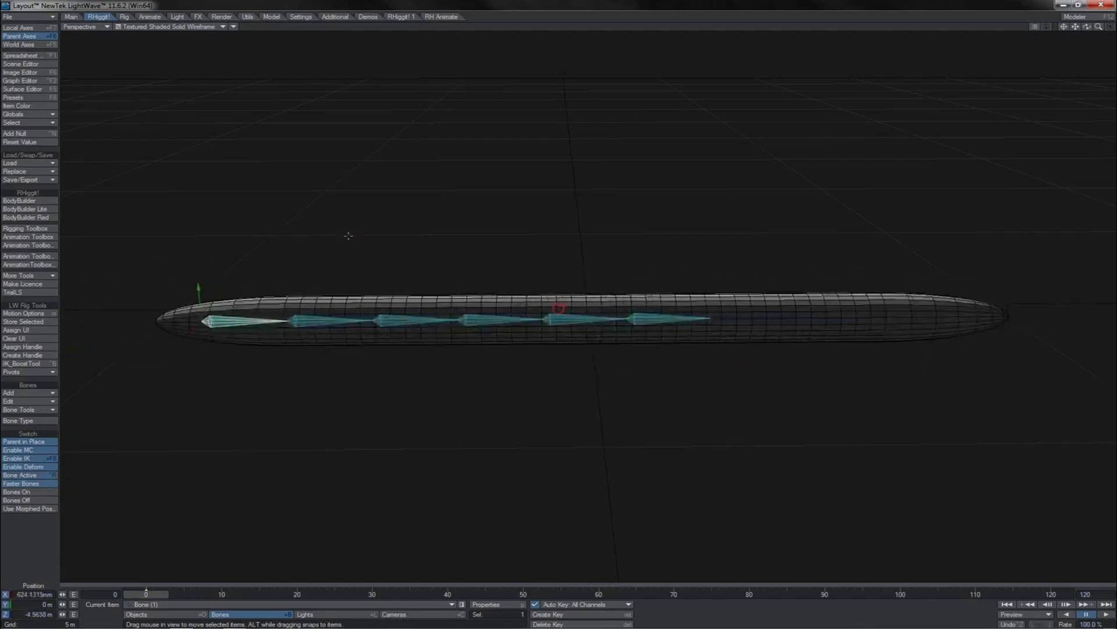
pyautogui.hotkey('ctrl', 'z')
# - Try stretching Bone (6), the last bone in the chain, along its Z axis
pyautogui.press('h')
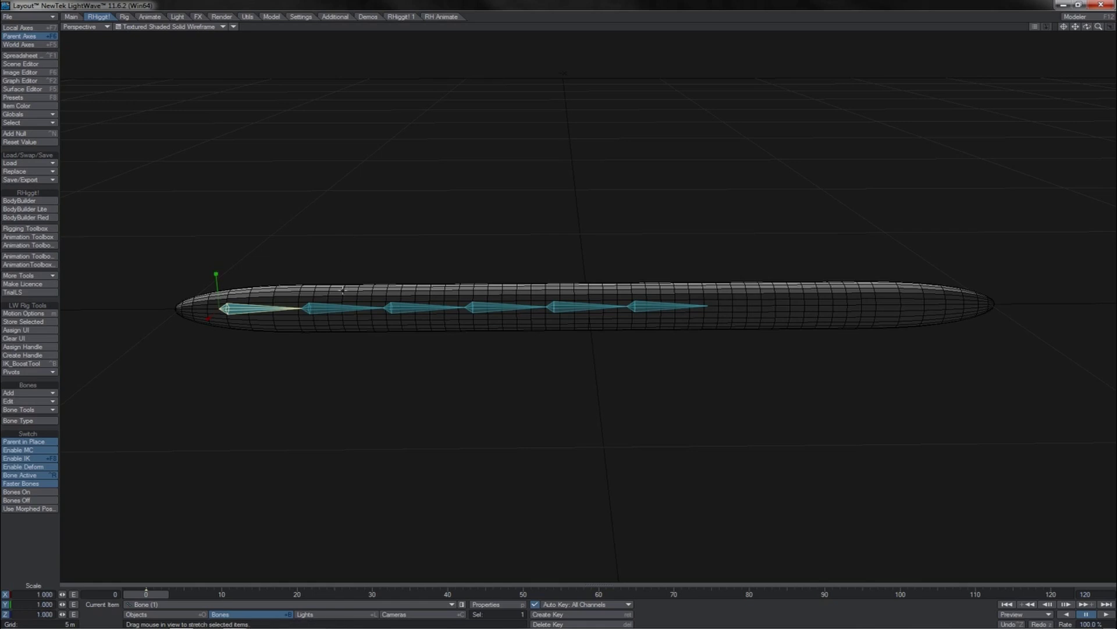
pyautogui.press('Down')
pyautogui.press('Down')
pyautogui.press('Down')
pyautogui.press('Down')
pyautogui.press('Down')
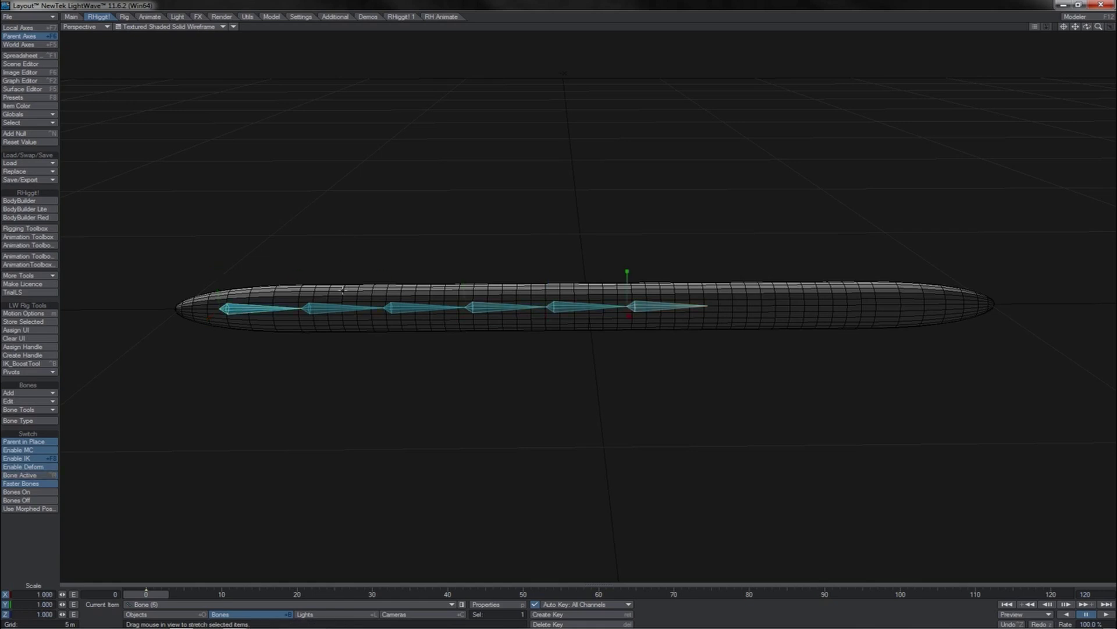
pyautogui.click(666, 306)
pyautogui.moveTo(667, 305)
pyautogui.mouseDown()
pyautogui.moveTo(749, 306)
pyautogui.moveTo(662, 306)
pyautogui.mouseUp()
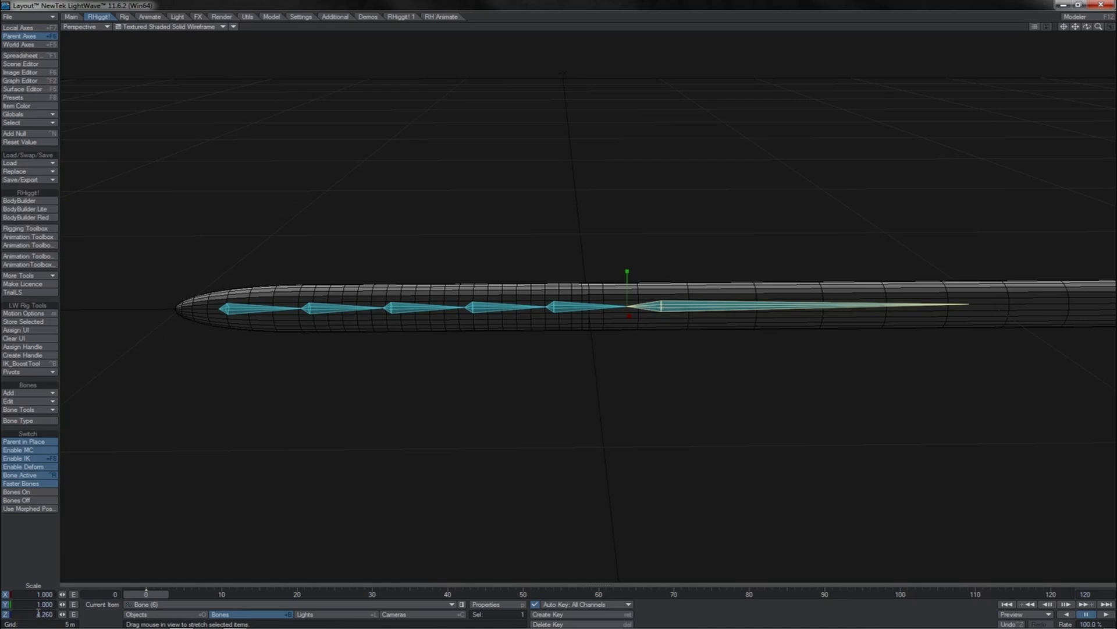
# - Reset the Z scale of Bone (6) to 1
pyautogui.moveTo(30, 615); pyautogui.dragTo(53, 614)
pyautogui.write('1')
pyautogui.press('Return')
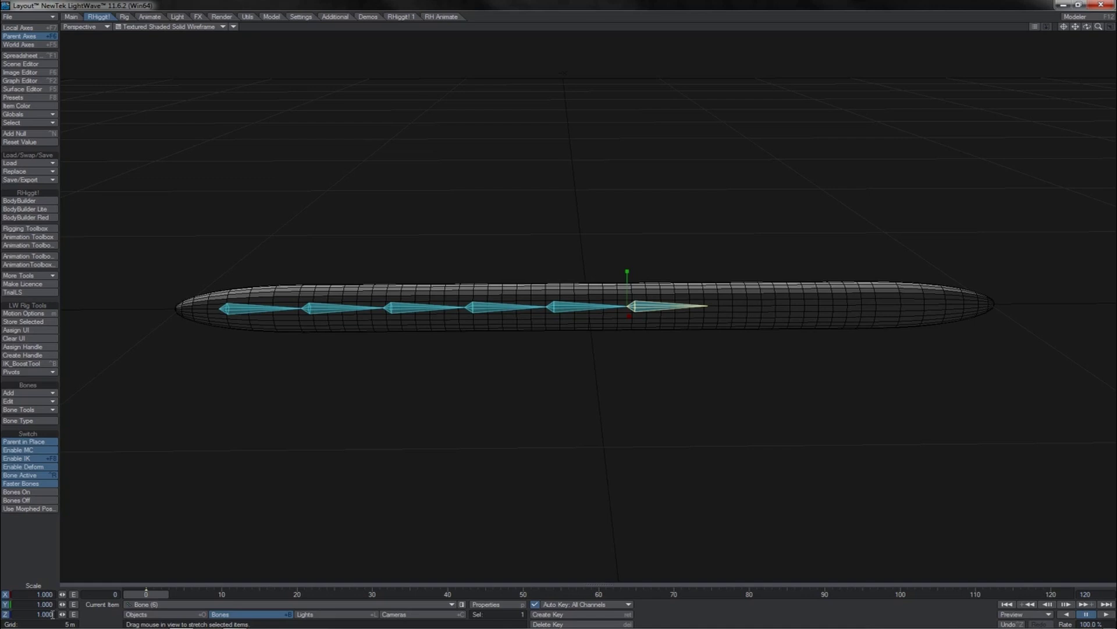
# - Extend the rest length of Bone (6) to about 4.42, almost to the tube's end
pyautogui.press('k')
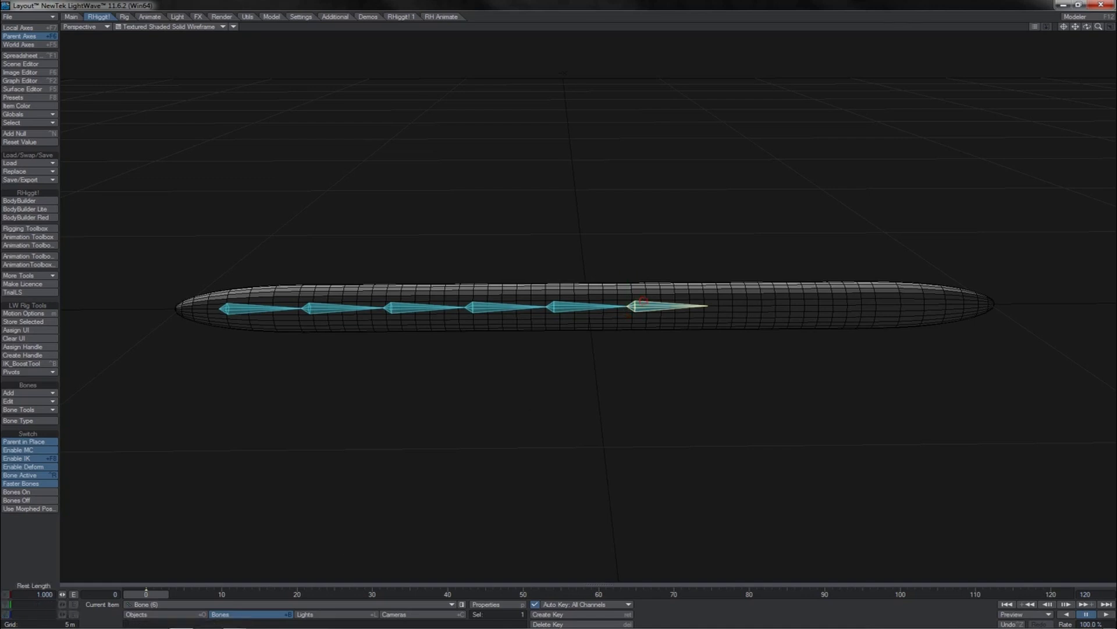
pyautogui.moveTo(643, 300); pyautogui.dragTo(807, 300)
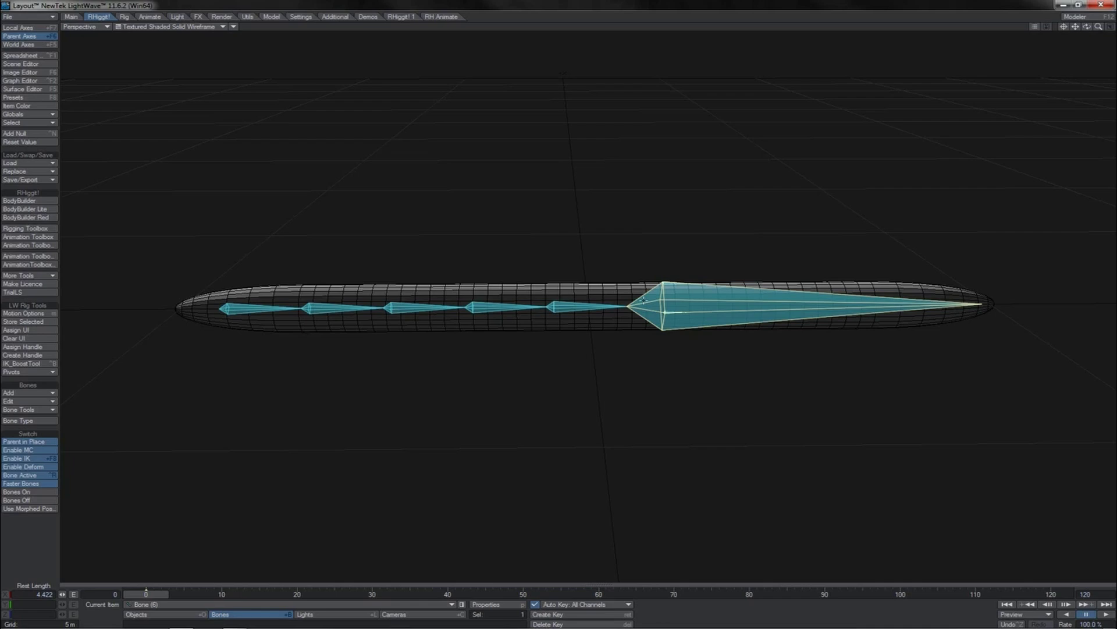
# - In the side view, raise Bone (6) and Bone (5) to bend the tube, placing Bone (5) at about Y 1.04 m, Z 1.22 m
pyautogui.press('t')
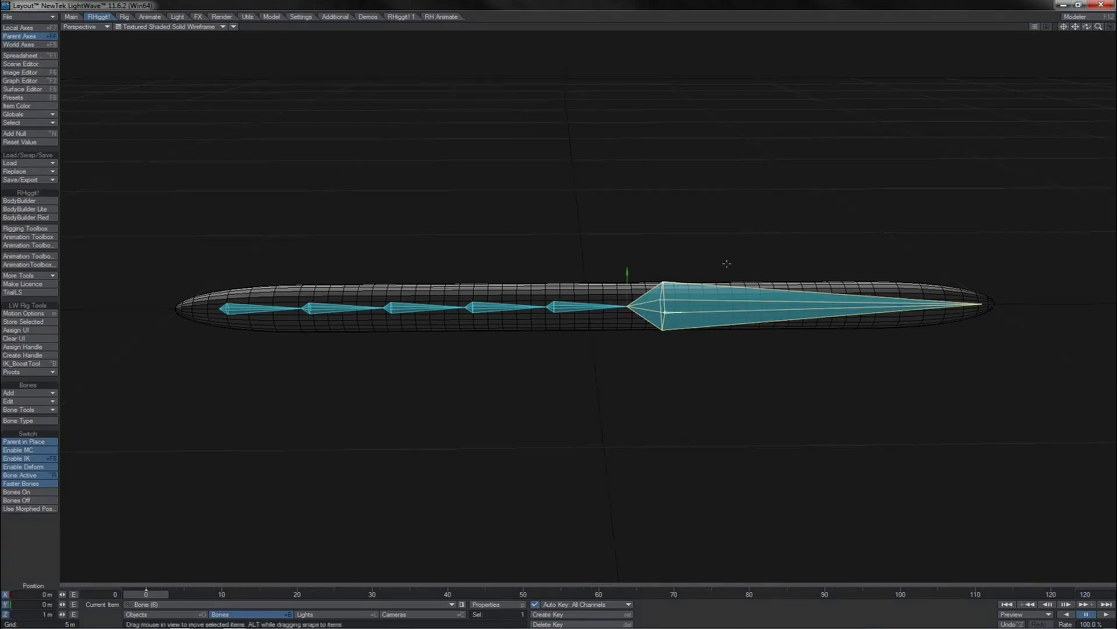
pyautogui.press('1')
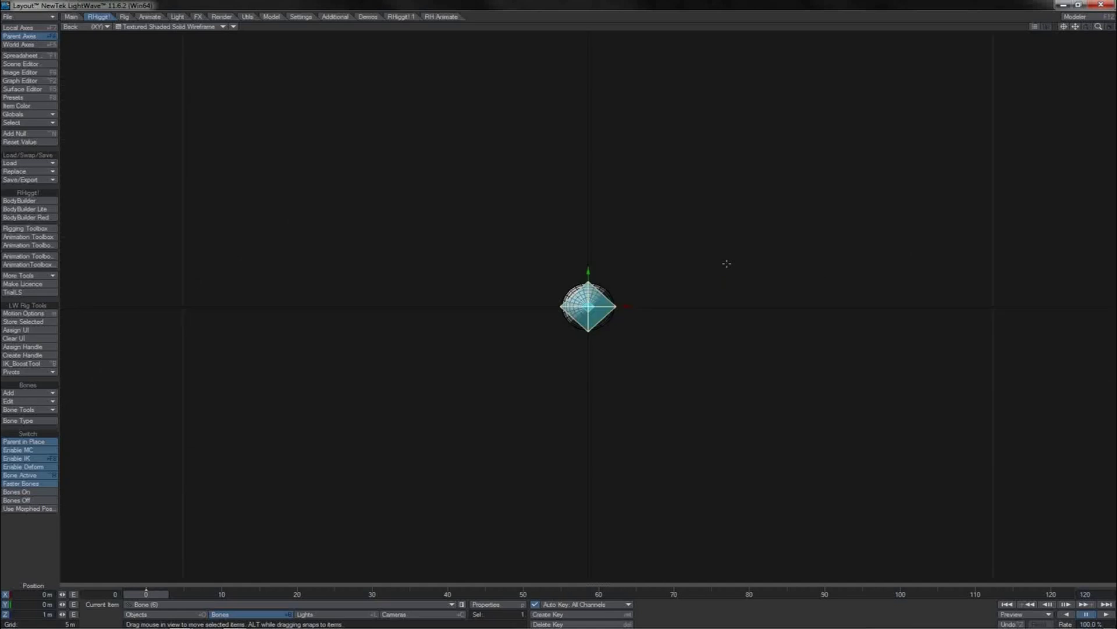
pyautogui.press('3')
pyautogui.moveTo(675, 241); pyautogui.dragTo(742, 157)
pyautogui.moveTo(701, 226); pyautogui.dragTo(678, 239)
pyautogui.press('Up')
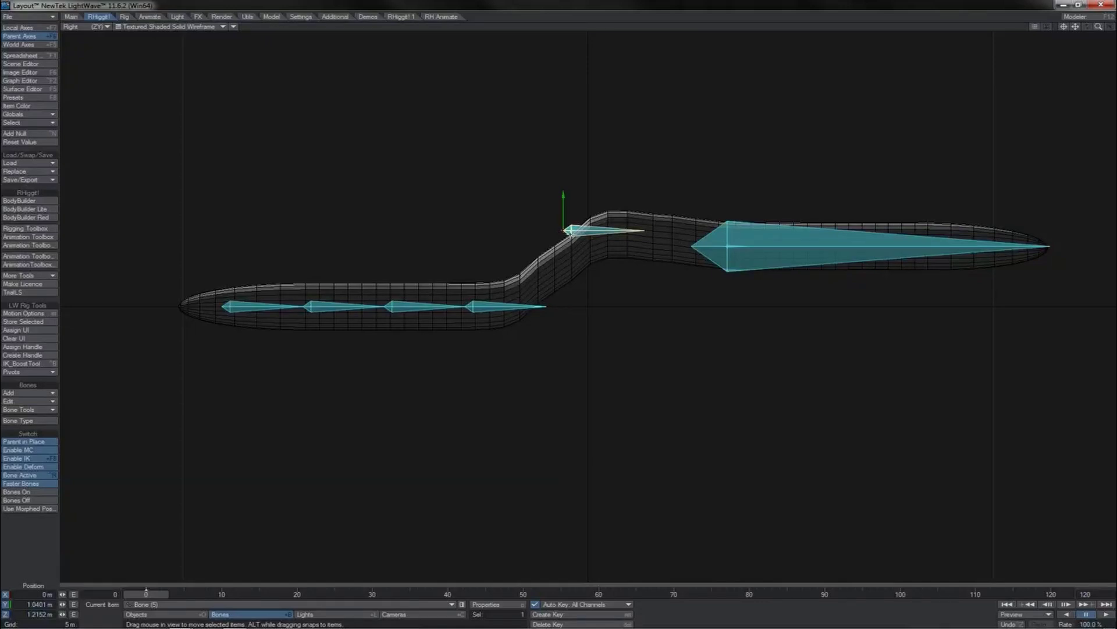
# - Open the bone properties for the tube and turn off Faster Bones
pyautogui.press('p')
pyautogui.moveTo(586, 209); pyautogui.dragTo(215, 175)
pyautogui.click(296, 228)
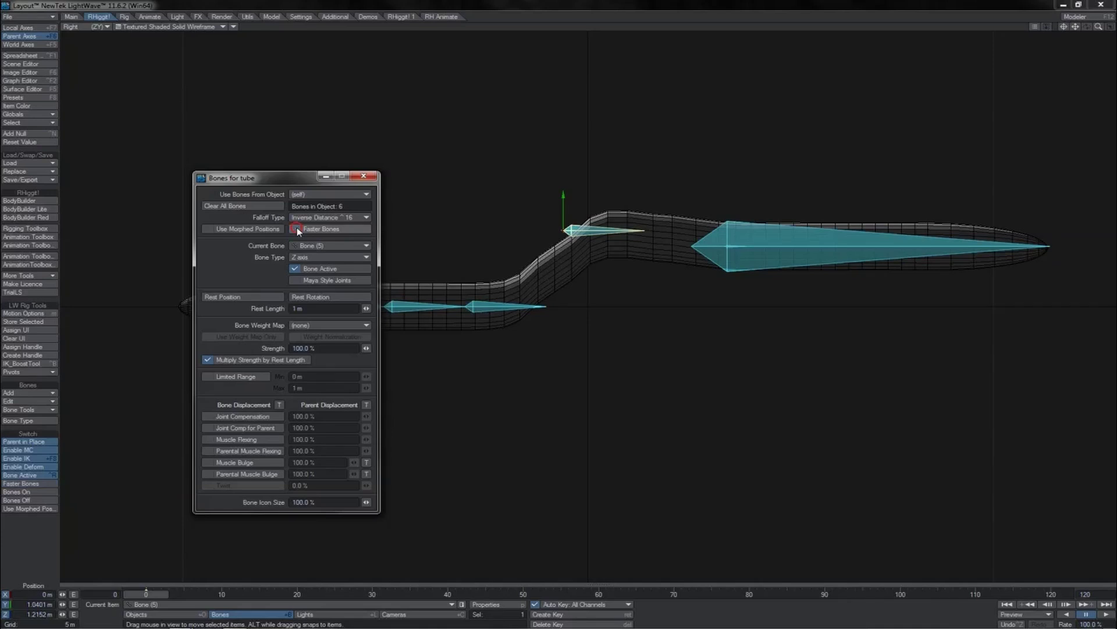
# - Try the Inverse Distance ^ 8 falloff, and set the tube's bone falloff type to Inverse Distance ^ 2
pyautogui.click(315, 218)
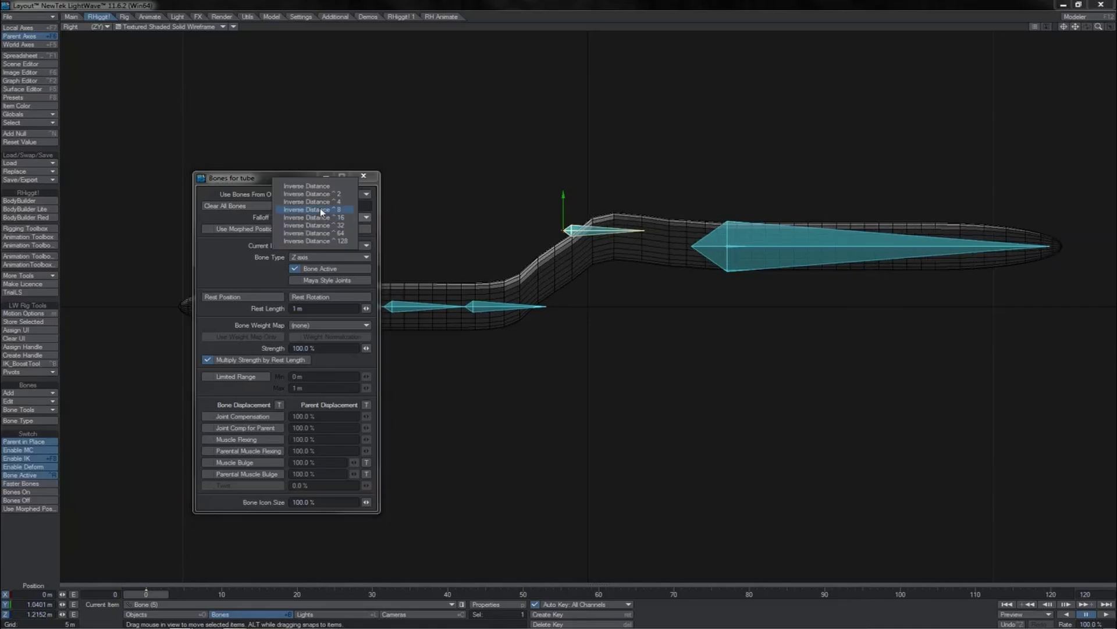
pyautogui.click(320, 208)
pyautogui.click(323, 219)
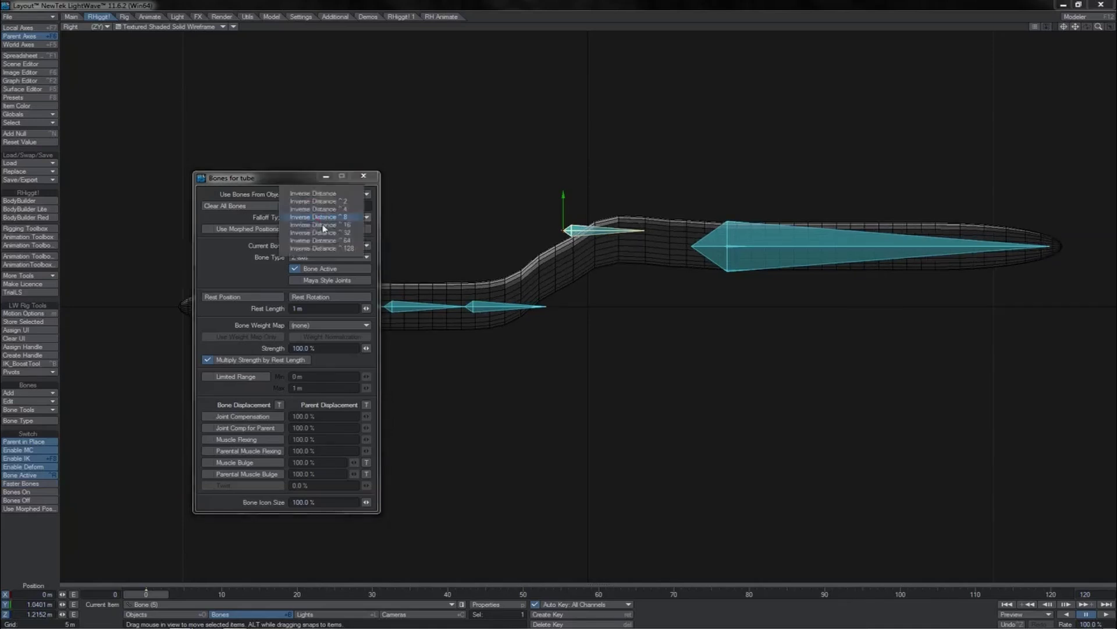
pyautogui.click(325, 202)
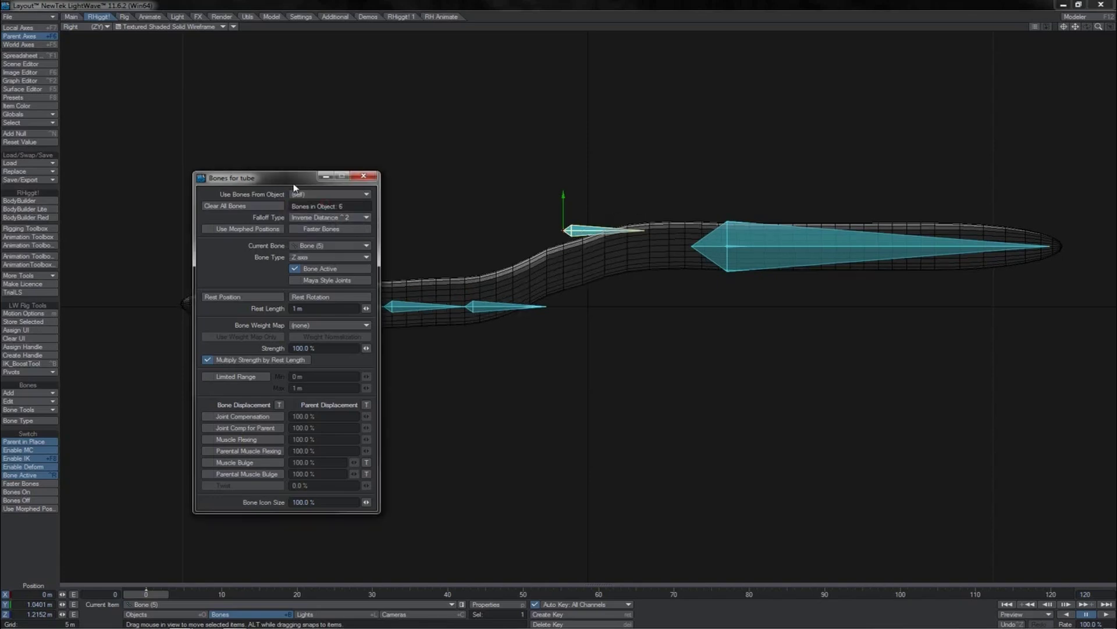
pyautogui.moveTo(292, 184); pyautogui.dragTo(169, 194)
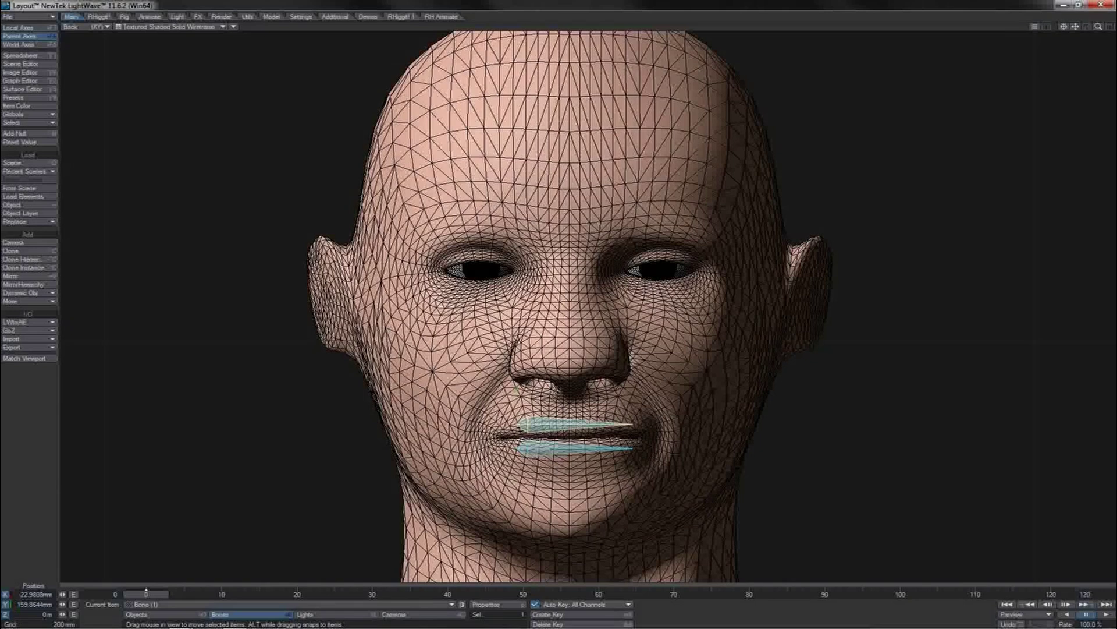
# - On the face model, try raising the upper lip bone and lowering the lower lip bone, and undo both moves
pyautogui.moveTo(554, 390); pyautogui.dragTo(558, 309)
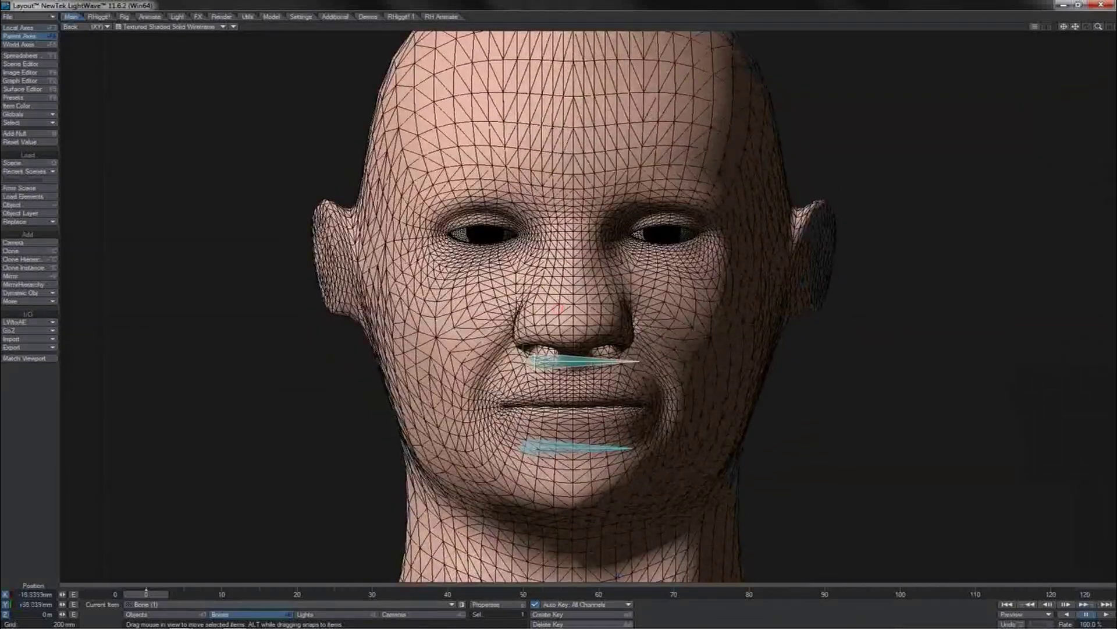
pyautogui.click(539, 449)
pyautogui.moveTo(539, 449); pyautogui.dragTo(504, 512)
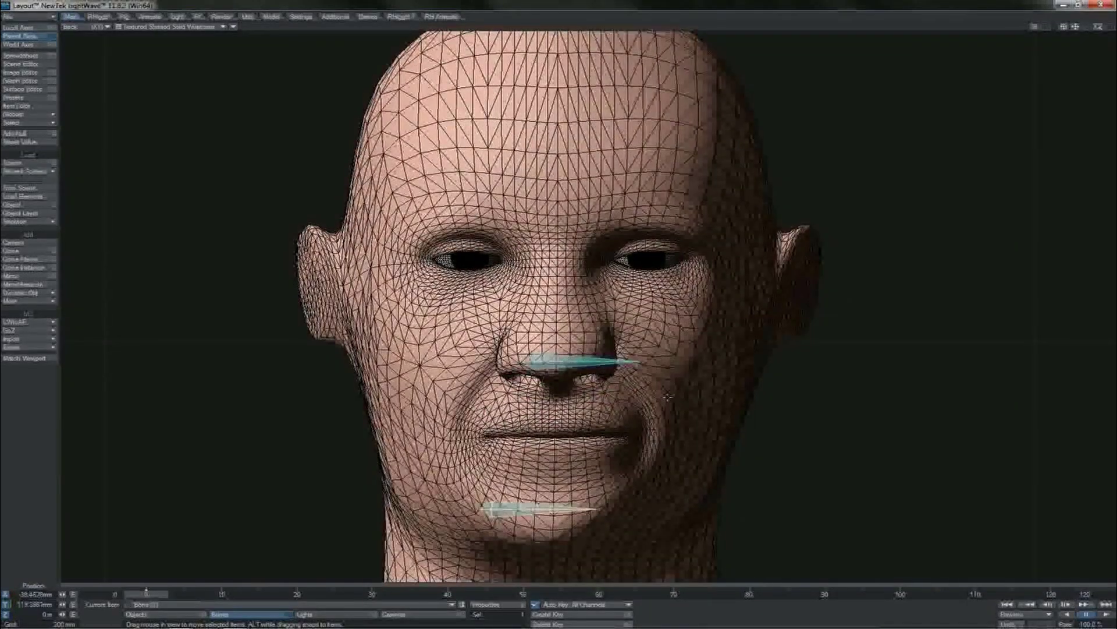
pyautogui.hotkey('ctrl', 'z')
pyautogui.hotkey('ctrl', 'z')
# - Open the face's bone properties and check the settings of the upper and lower lip bones
pyautogui.press('p')
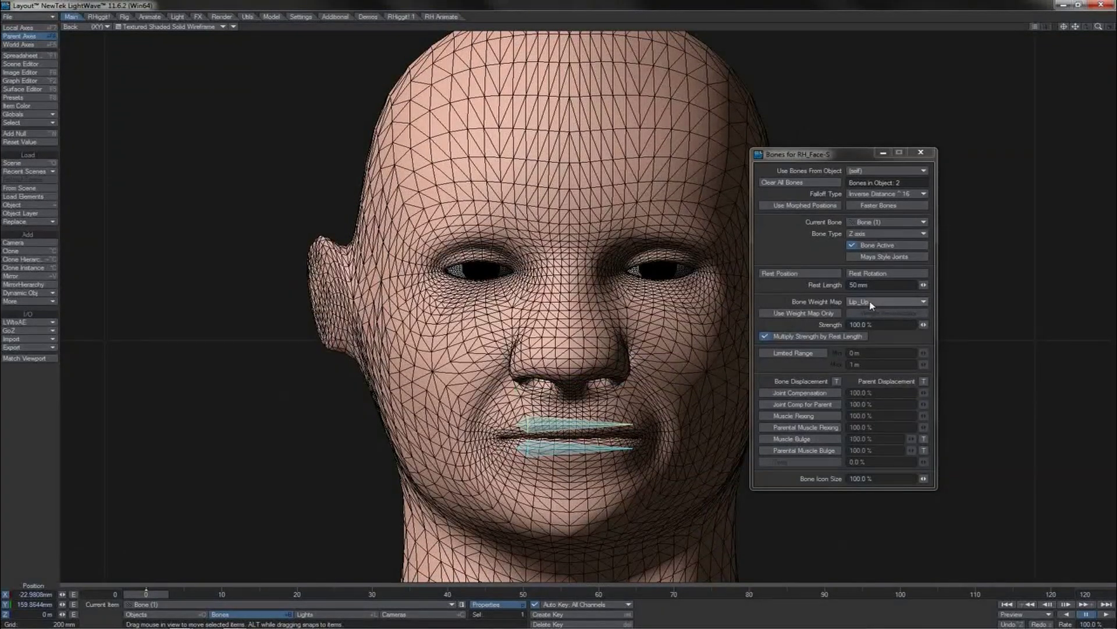
pyautogui.press('Down')
pyautogui.press('Up')
# - Part the lips by placing the upper lip bone at about Y 163.1 mm and the lower lip bone at about Y 142.6 mm
pyautogui.moveTo(631, 407)
pyautogui.mouseDown()
pyautogui.moveTo(634, 395)
pyautogui.moveTo(619, 409)
pyautogui.moveTo(633, 420)
pyautogui.moveTo(634, 411)
pyautogui.mouseUp()
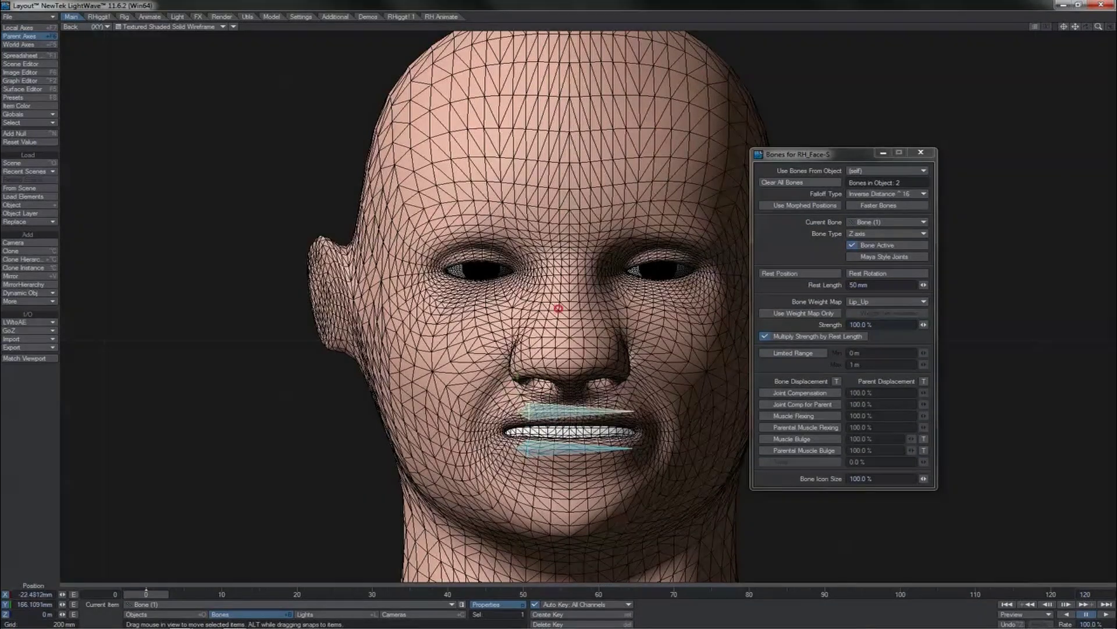
pyautogui.click(586, 448)
pyautogui.moveTo(586, 448); pyautogui.dragTo(580, 460)
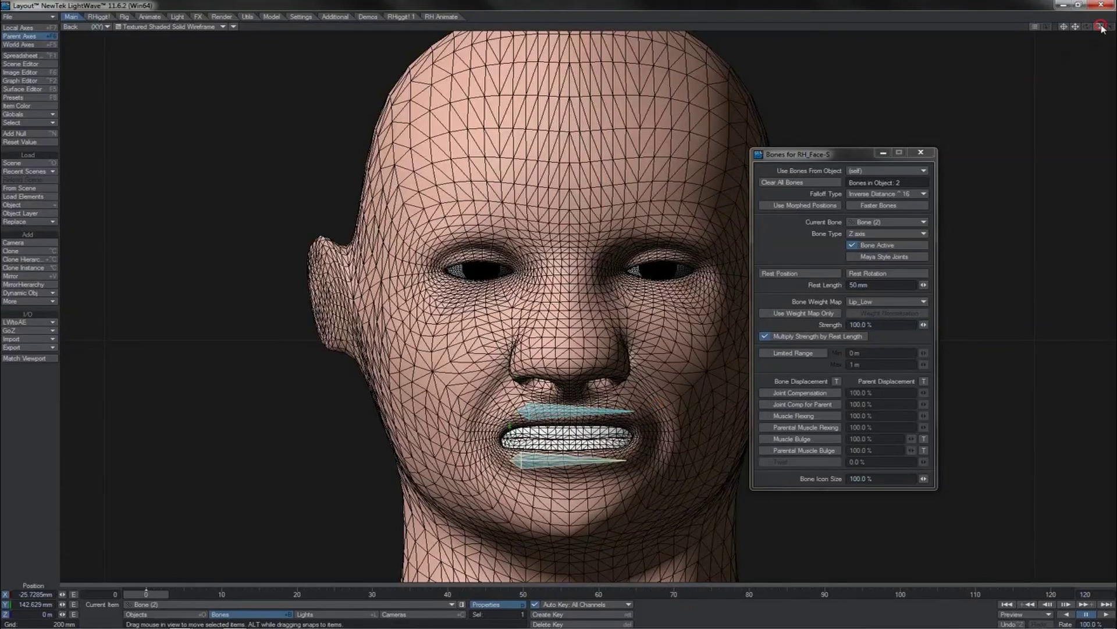
pyautogui.moveTo(1099, 27); pyautogui.dragTo(1098, 1)
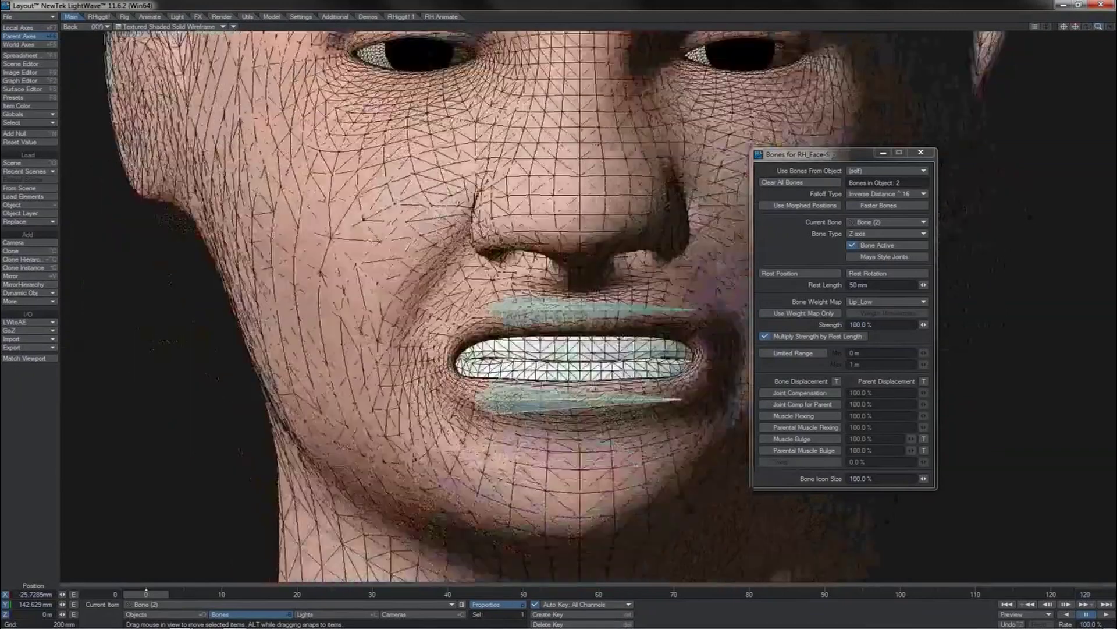
pyautogui.click(546, 309)
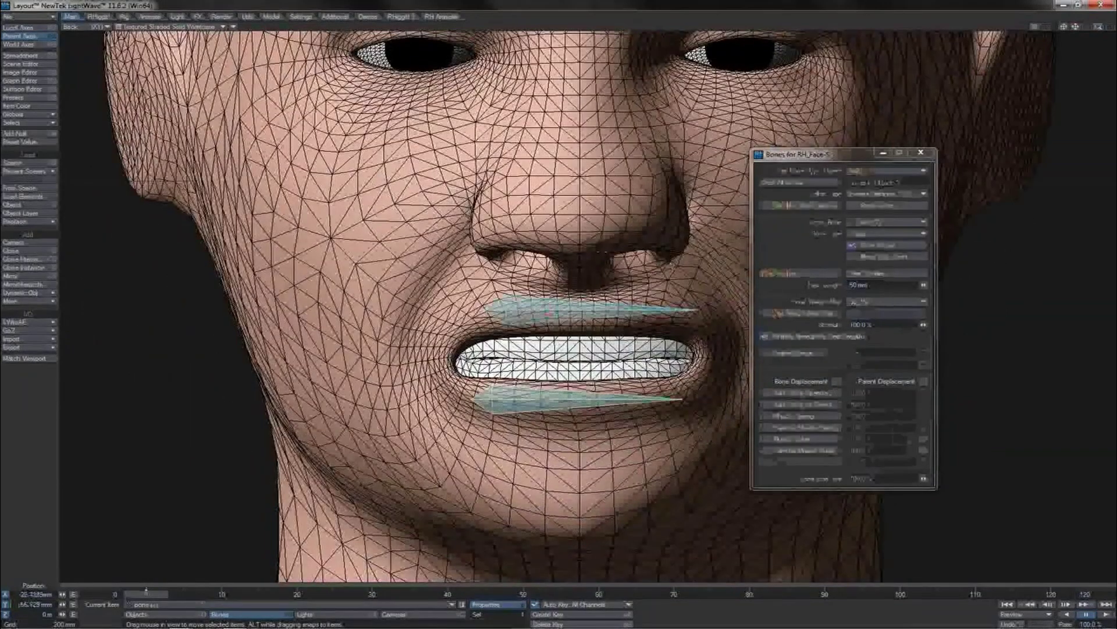
pyautogui.moveTo(546, 310)
pyautogui.mouseDown()
pyautogui.moveTo(535, 330)
pyautogui.moveTo(544, 311)
pyautogui.moveTo(553, 319)
pyautogui.mouseUp()
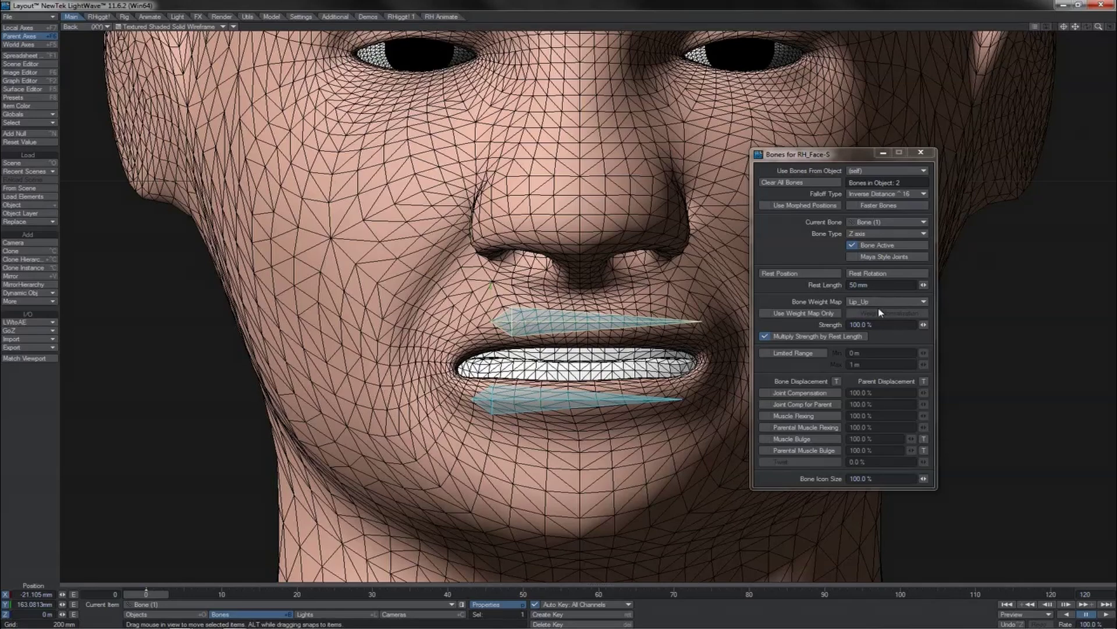
# - Enable Use Weight Map Only for both lip bones, Bone (1) and Bone (2)
pyautogui.click(787, 316)
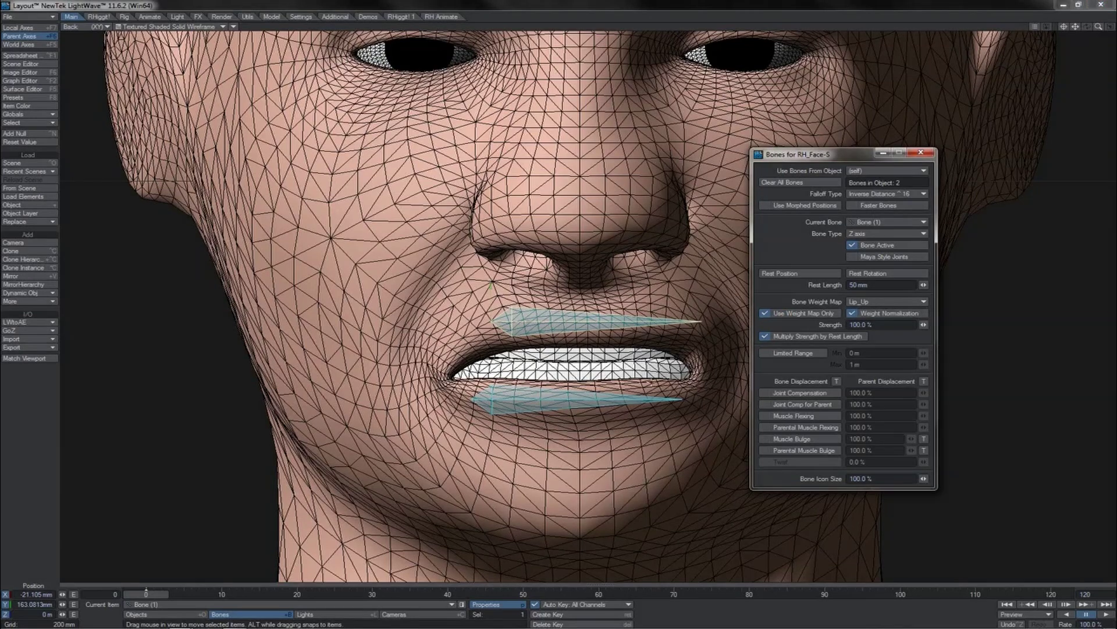
pyautogui.press('Down')
pyautogui.click(790, 316)
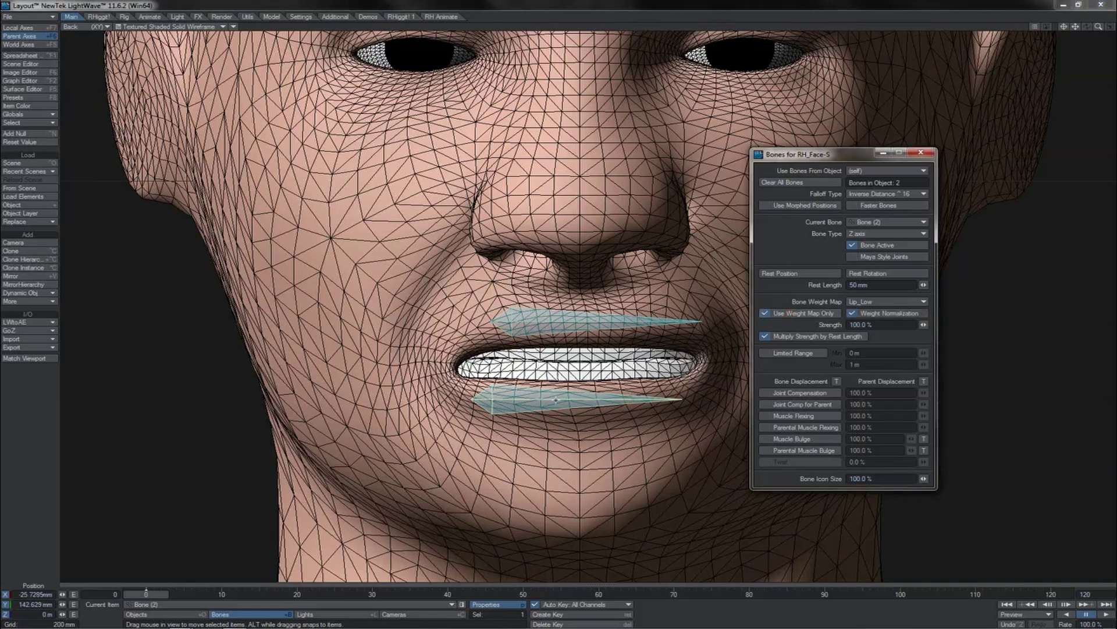
# - Raise the lower lip bone to about Y 145.1 mm and try a reduced strength of 51% before restoring 100%
pyautogui.moveTo(556, 400); pyautogui.dragTo(565, 394)
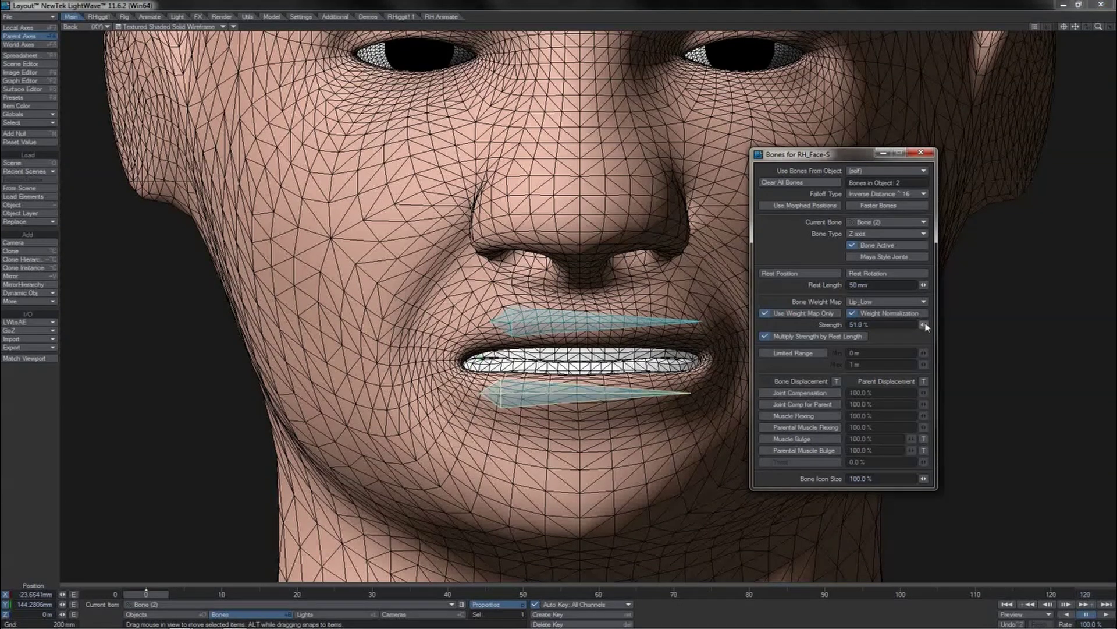
pyautogui.moveTo(926, 324)
pyautogui.mouseDown()
pyautogui.moveTo(896, 324)
pyautogui.moveTo(970, 325)
pyautogui.moveTo(935, 324)
pyautogui.mouseUp()
pyautogui.moveTo(539, 374)
pyautogui.mouseDown()
pyautogui.moveTo(531, 396)
pyautogui.moveTo(542, 370)
pyautogui.mouseUp()
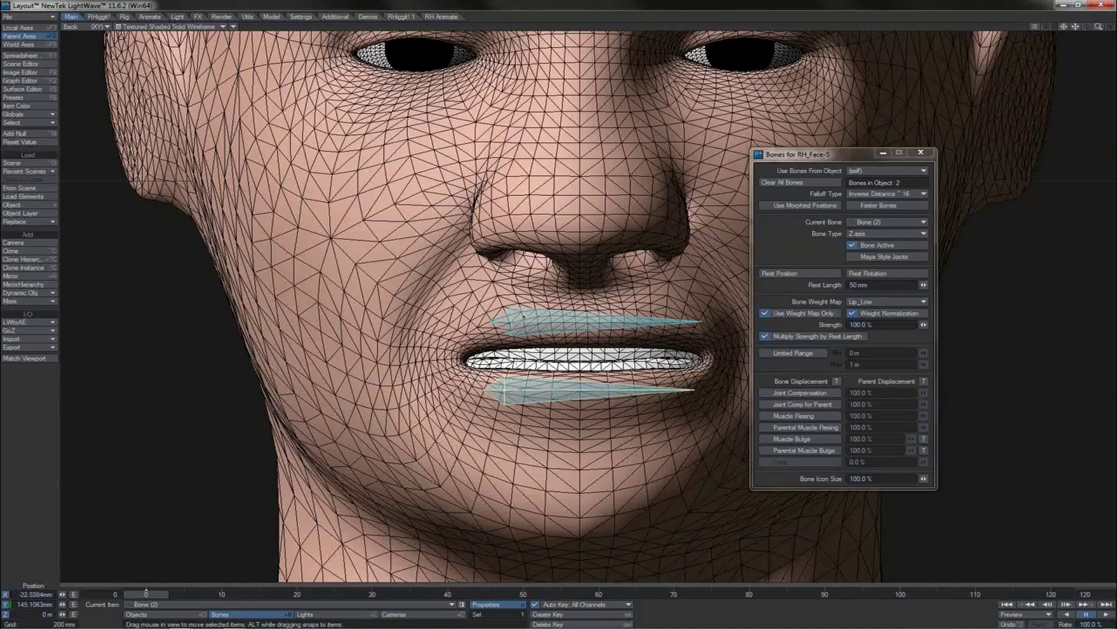
# - Move the upper lip bone to about X -23.3 mm, Y 165.4 mm
pyautogui.click(520, 320)
pyautogui.moveTo(553, 292)
pyautogui.mouseDown()
pyautogui.moveTo(543, 279)
pyautogui.moveTo(543, 290)
pyautogui.mouseUp()
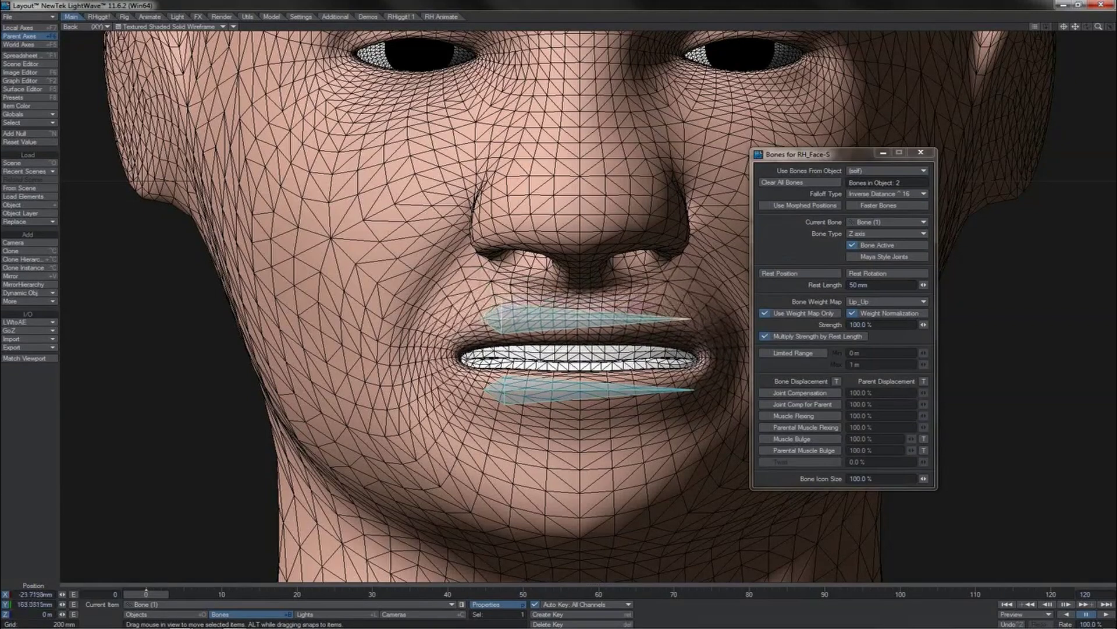
pyautogui.moveTo(529, 330); pyautogui.dragTo(529, 324)
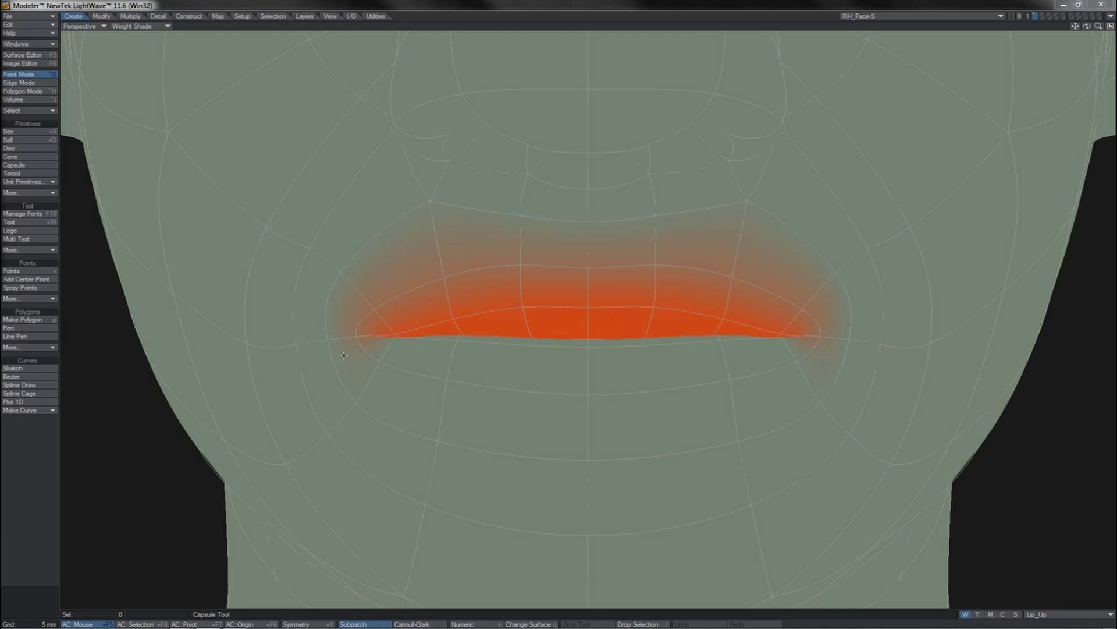
# - Switch from the Lip_Up weight map in Modeler back to Layout and try adjusting the strength of Bone (1)
pyautogui.click(1064, 6)
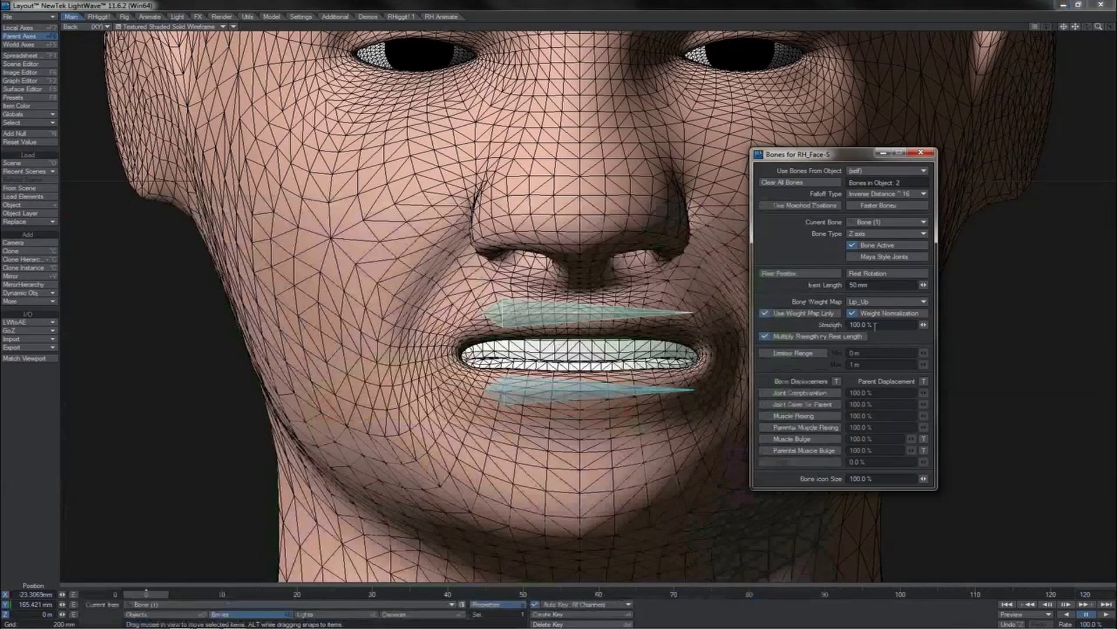
pyautogui.moveTo(924, 325)
pyautogui.mouseDown()
pyautogui.moveTo(889, 325)
pyautogui.moveTo(924, 327)
pyautogui.mouseUp()
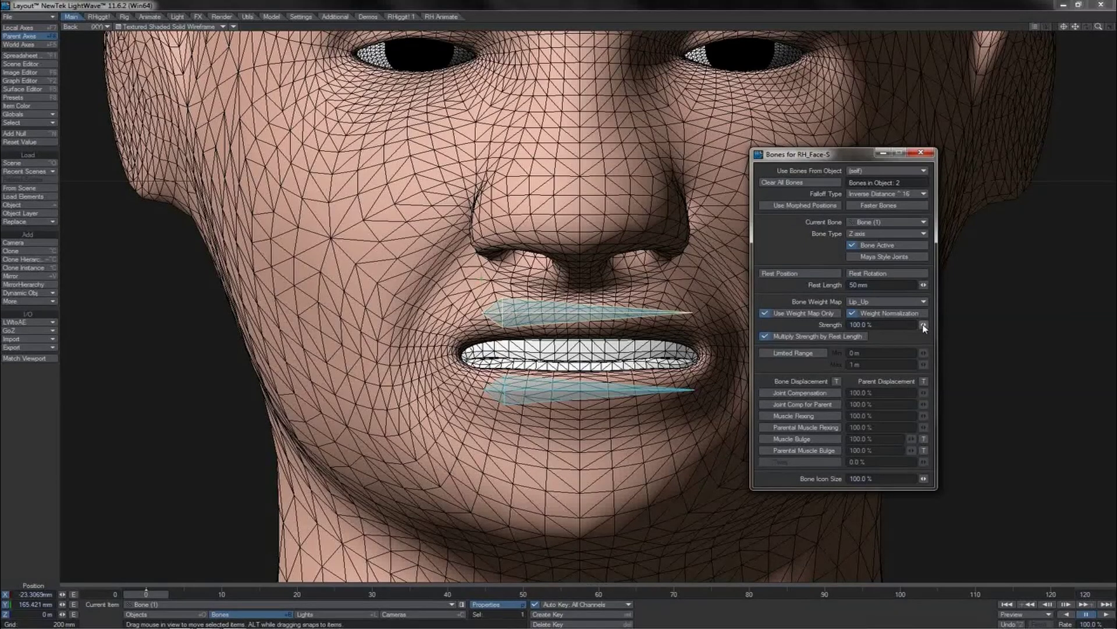
# - Turn off Use Weight Map Only for both lip bones, Bone (1) and Bone (2)
pyautogui.click(818, 314)
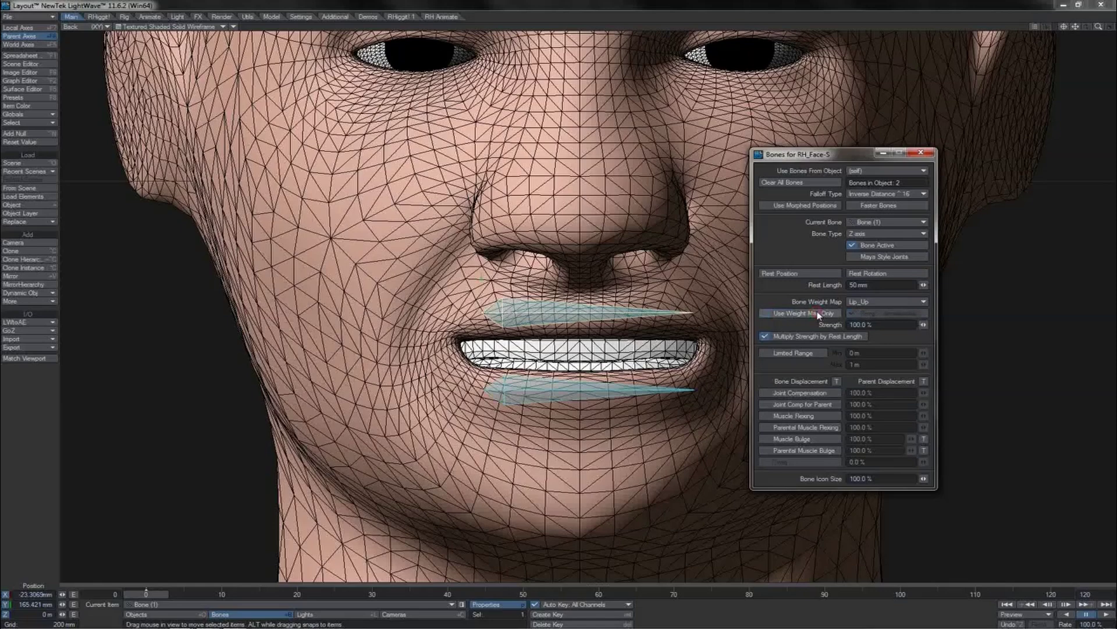
pyautogui.press('Down')
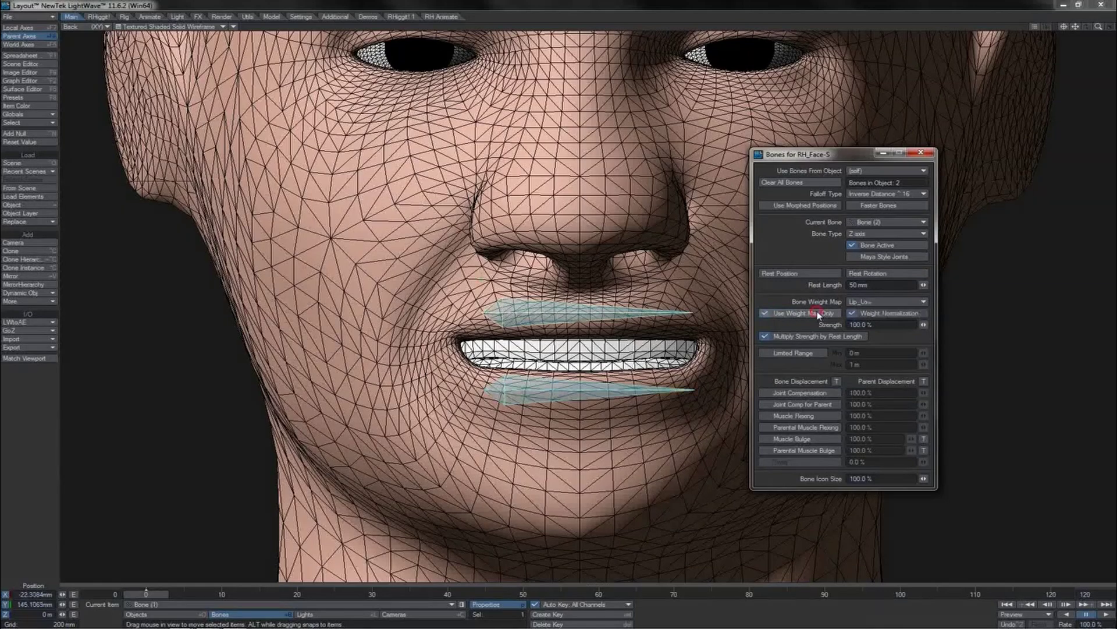
pyautogui.click(818, 315)
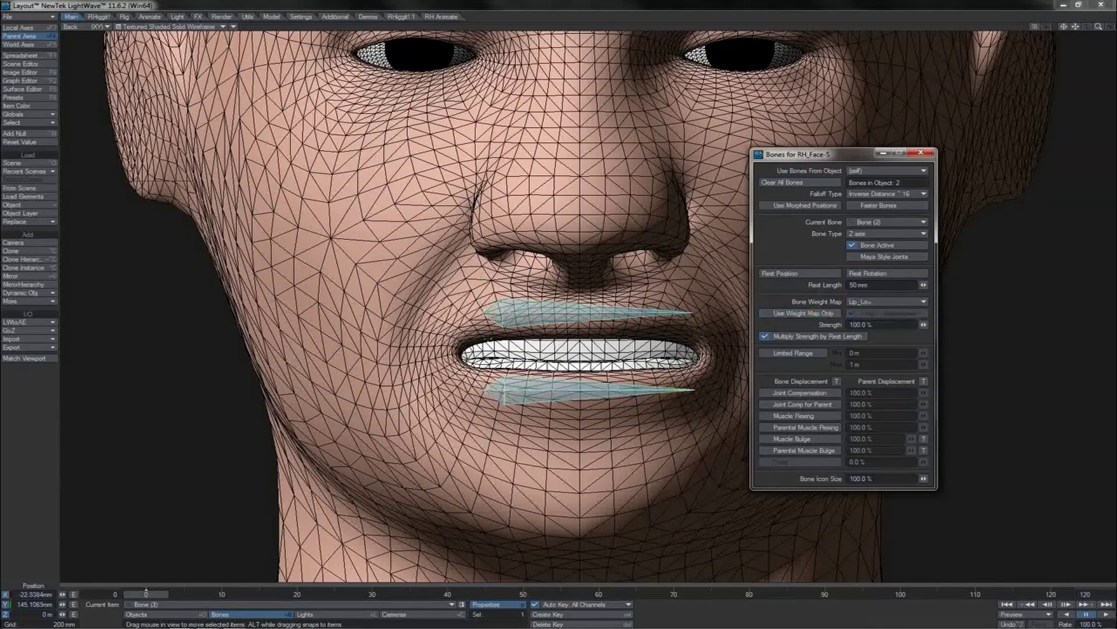
# - Try lowering the strength of the lower lip bone
pyautogui.hotkey('alt', 'Tab')
pyautogui.moveTo(924, 325); pyautogui.dragTo(882, 325)
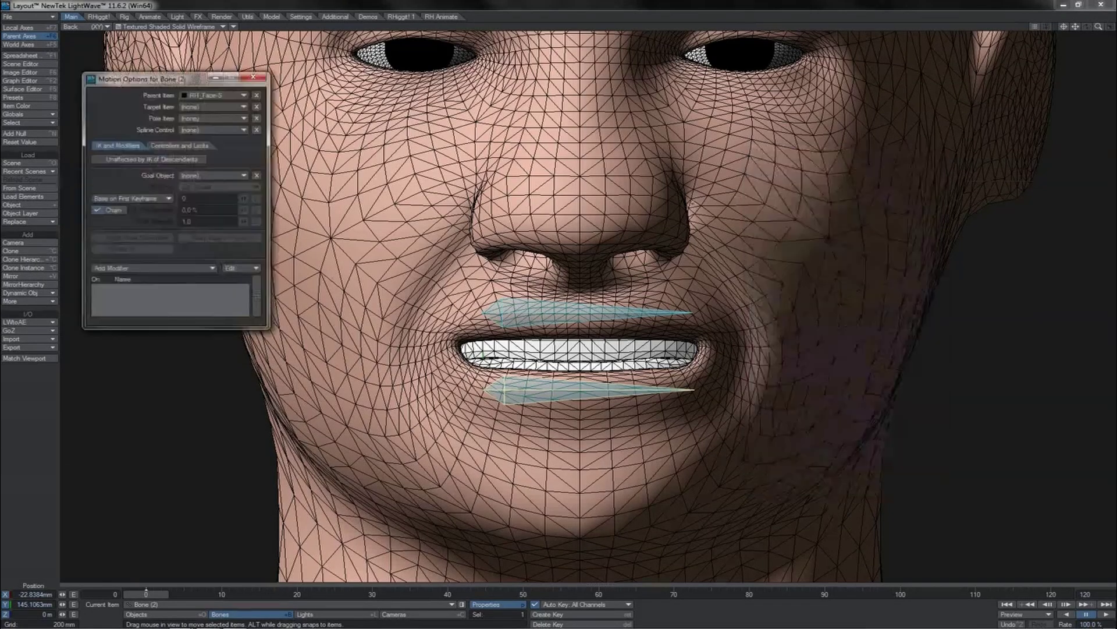
# - Review the lower lip bone's controller and limit options, its IK settings and the list of available motion modifiers
pyautogui.click(184, 149)
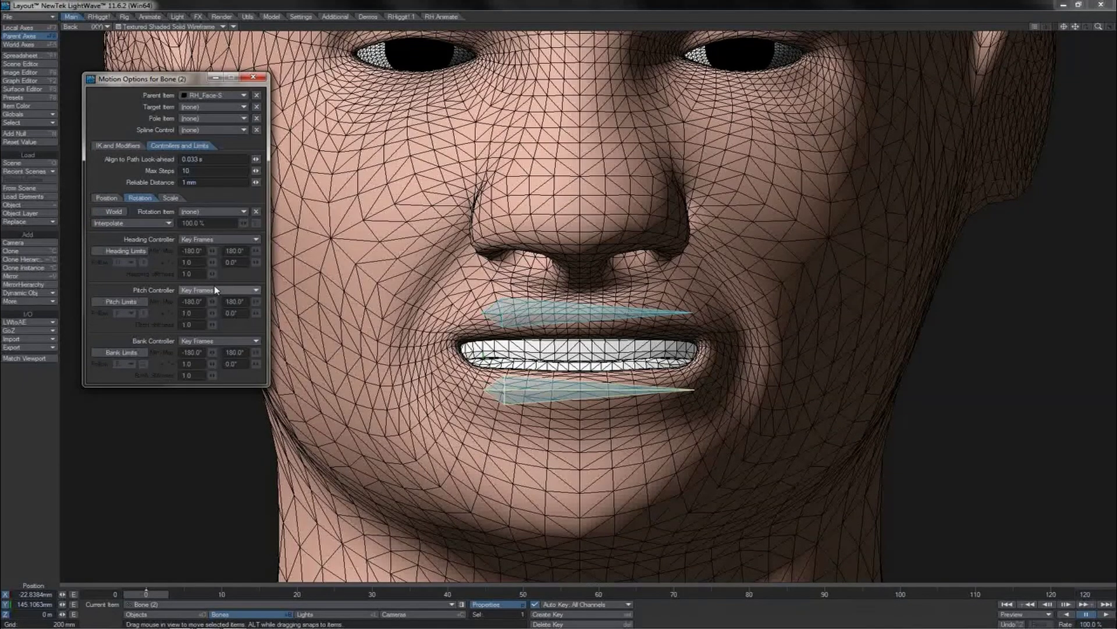
pyautogui.click(118, 145)
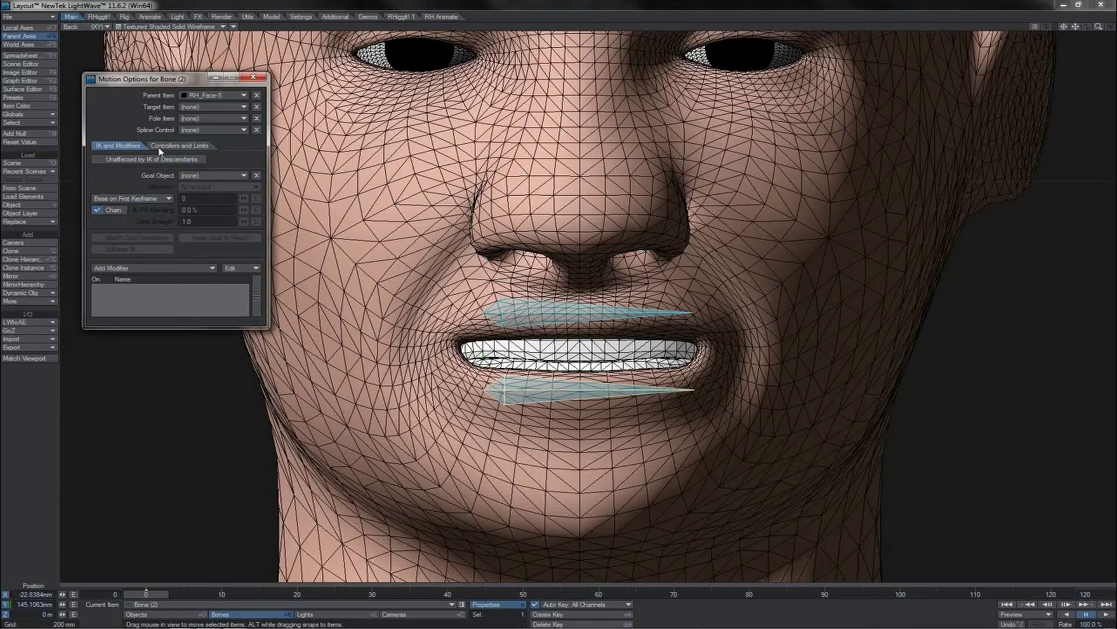
pyautogui.click(179, 145)
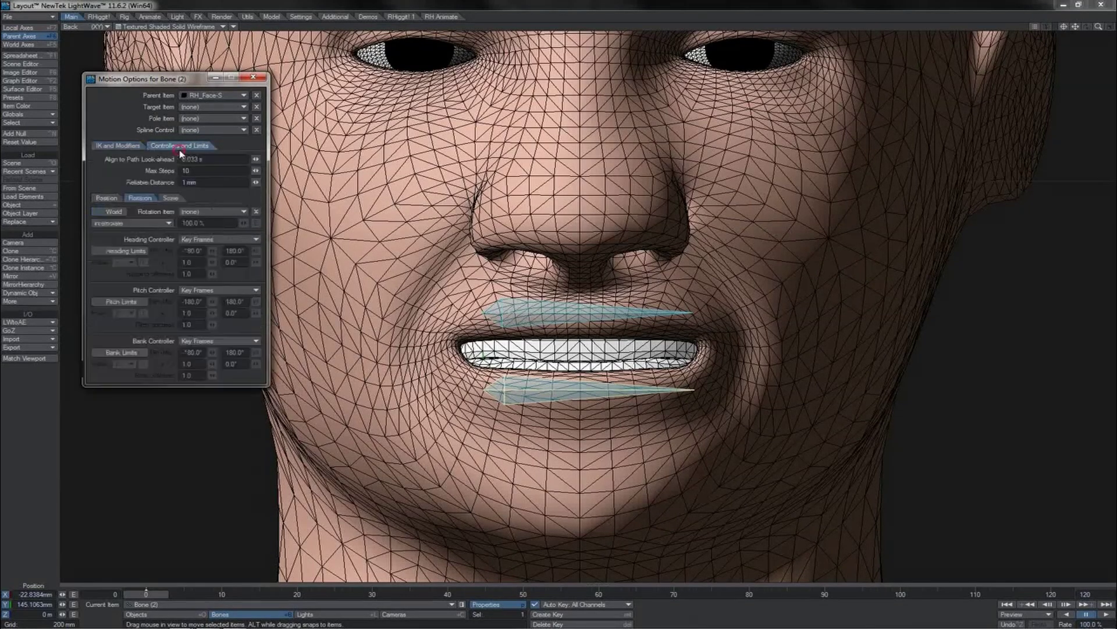
pyautogui.click(128, 146)
pyautogui.click(154, 268)
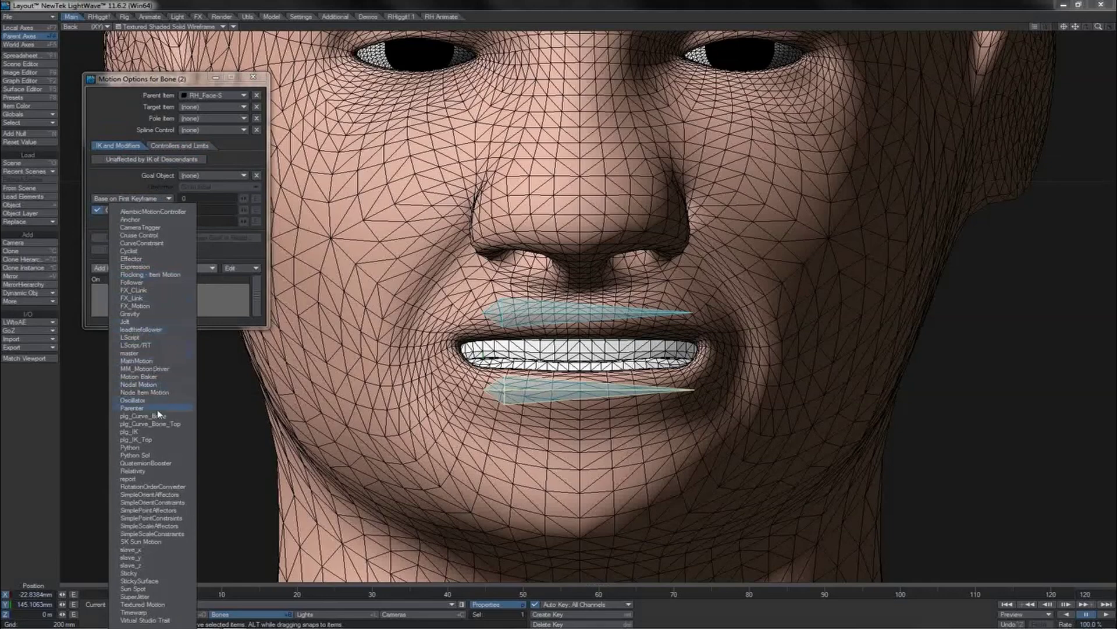
# - Inspect the expression options for the lower lip bone's channels in the Graph Editor, and close the editor
pyautogui.click(485, 393)
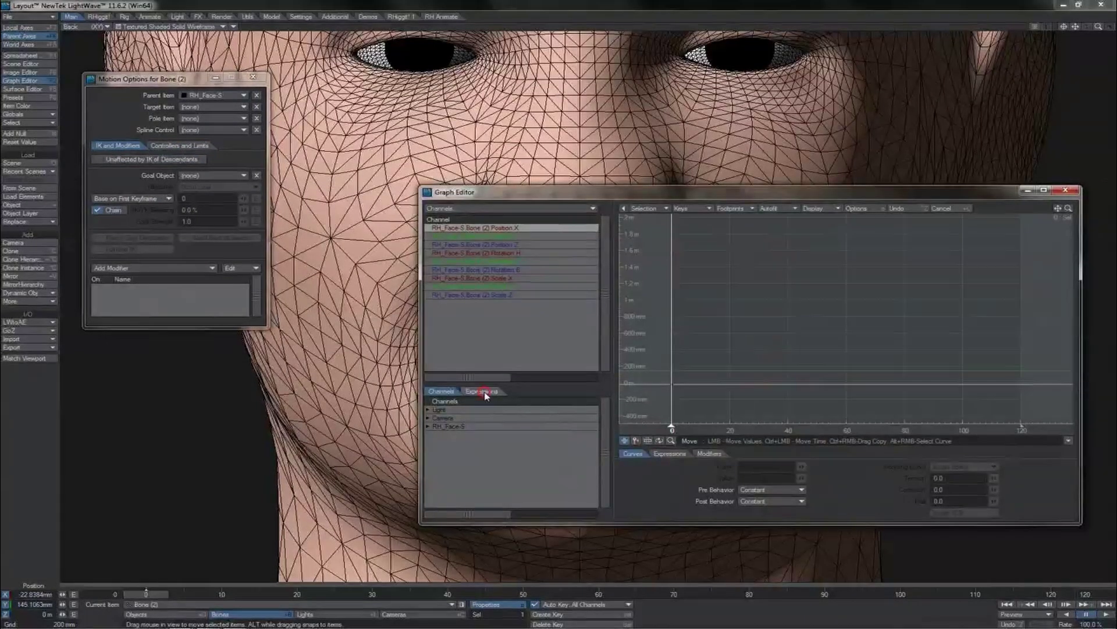
pyautogui.click(670, 453)
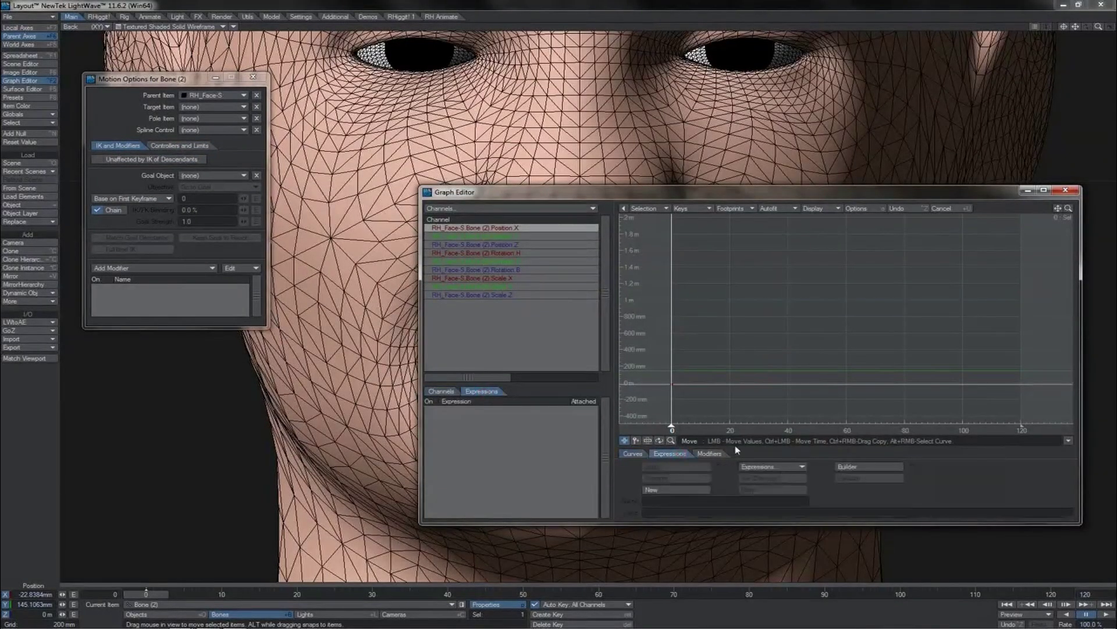
pyautogui.click(1066, 190)
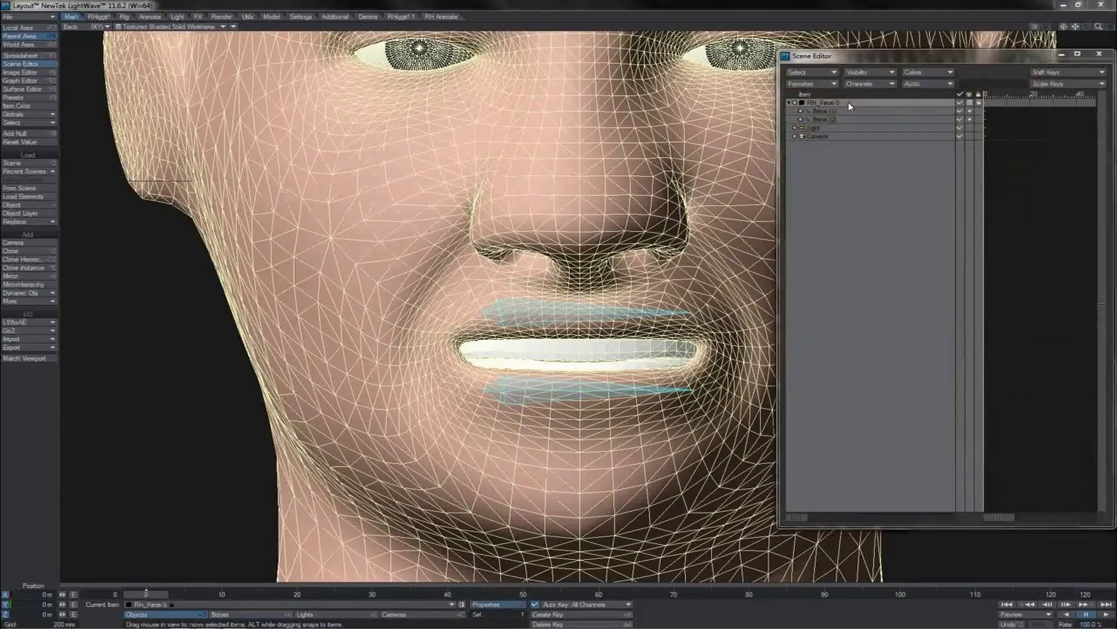
# - Open the deformation settings in the object properties of RH_Face-S
pyautogui.press('p')
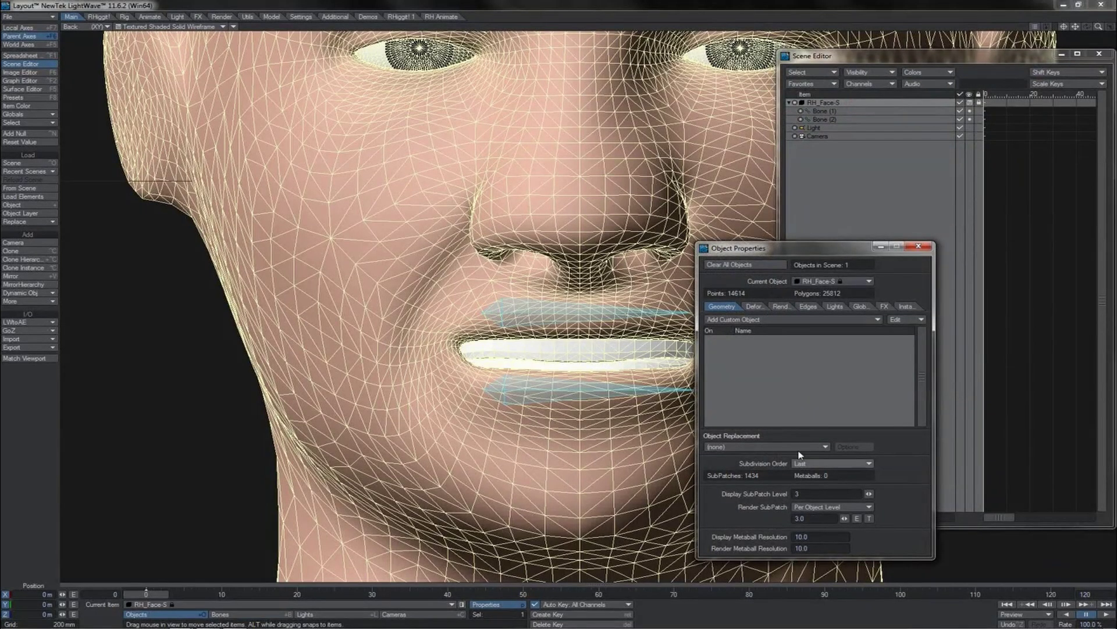
pyautogui.click(753, 306)
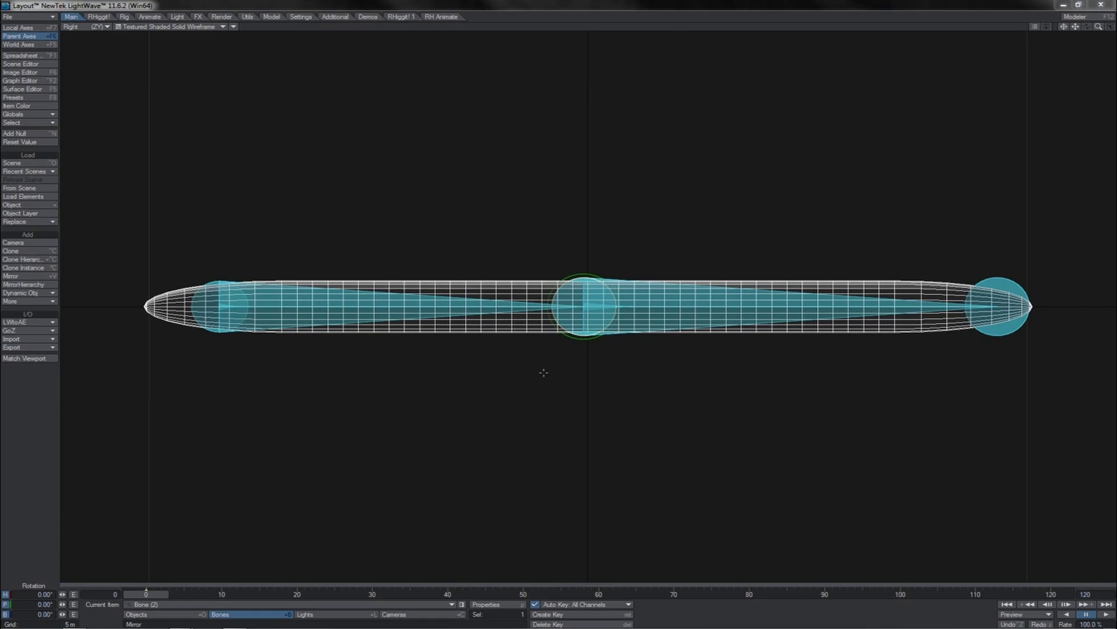
# - Try bending the tube at its middle joint in the side and top views, and undo each rotation
pyautogui.moveTo(593, 275); pyautogui.dragTo(704, 283)
pyautogui.hotkey('ctrl', 'z')
pyautogui.press('1')
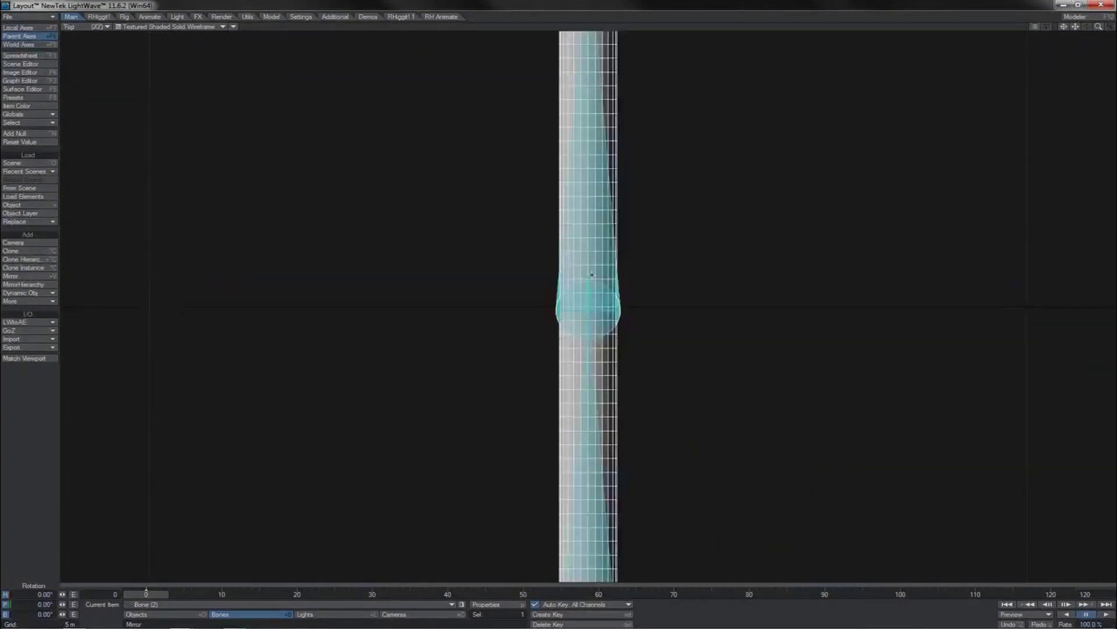
pyautogui.moveTo(618, 281); pyautogui.dragTo(519, 282)
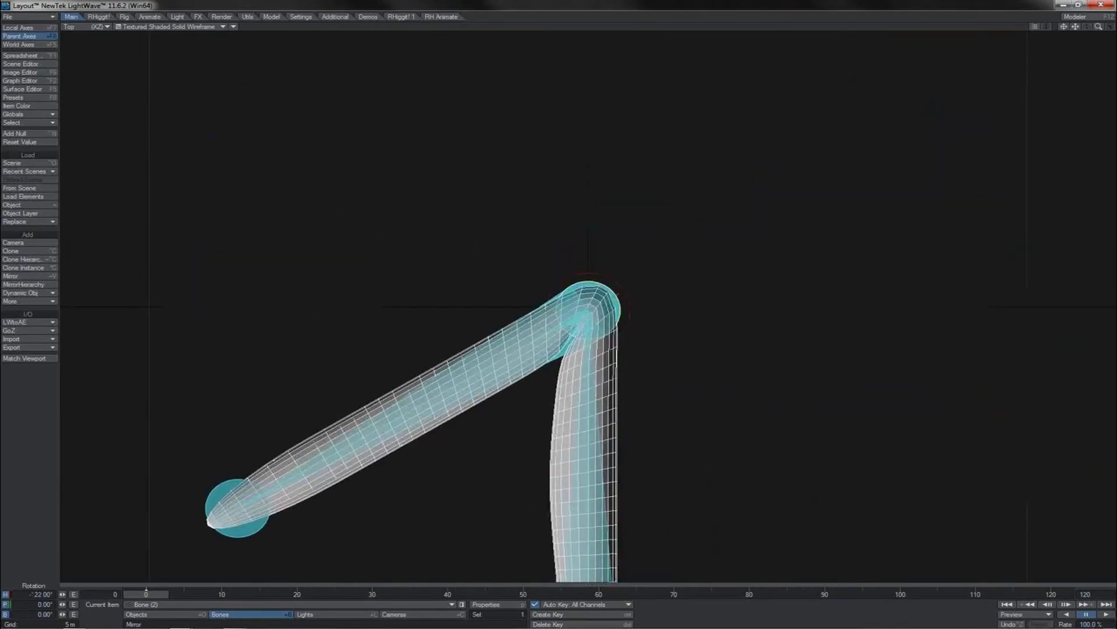
pyautogui.hotkey('ctrl', 'z')
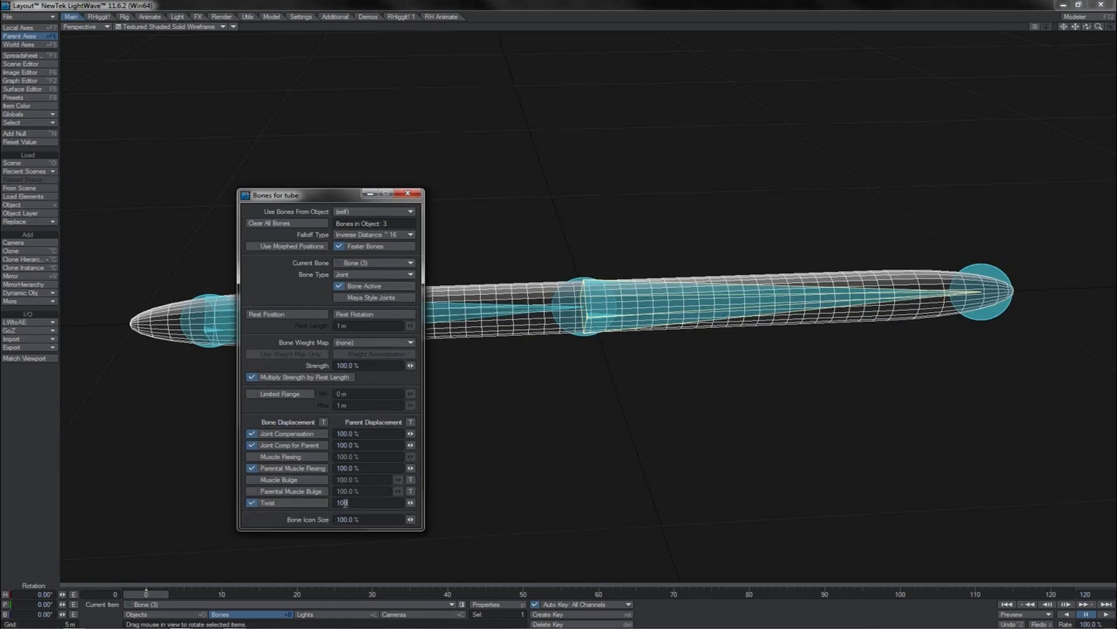
# - Set Twist to 100% for Bone (3) and rotate the tube's end joint to a bank of about 242.3°
pyautogui.press('Return')
pyautogui.click(978, 265)
pyautogui.moveTo(983, 267); pyautogui.dragTo(1089, 268, button='right')
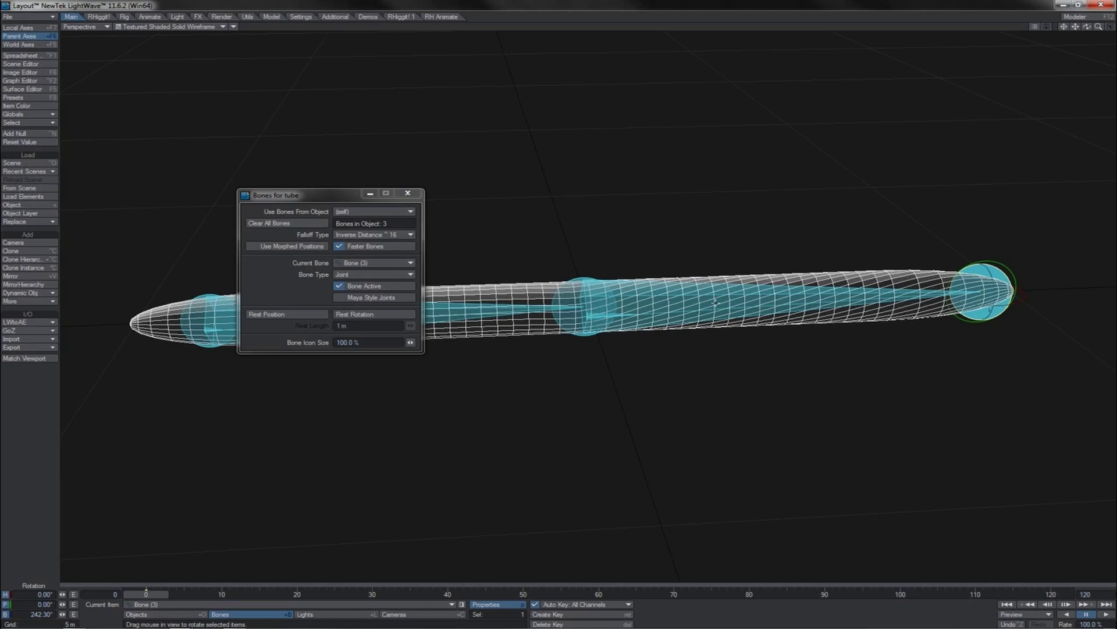
# - Try moving the tube's end joint to about Y 238.4 mm, Z 2.79 m in the side view, and undo the move
pyautogui.press('3')
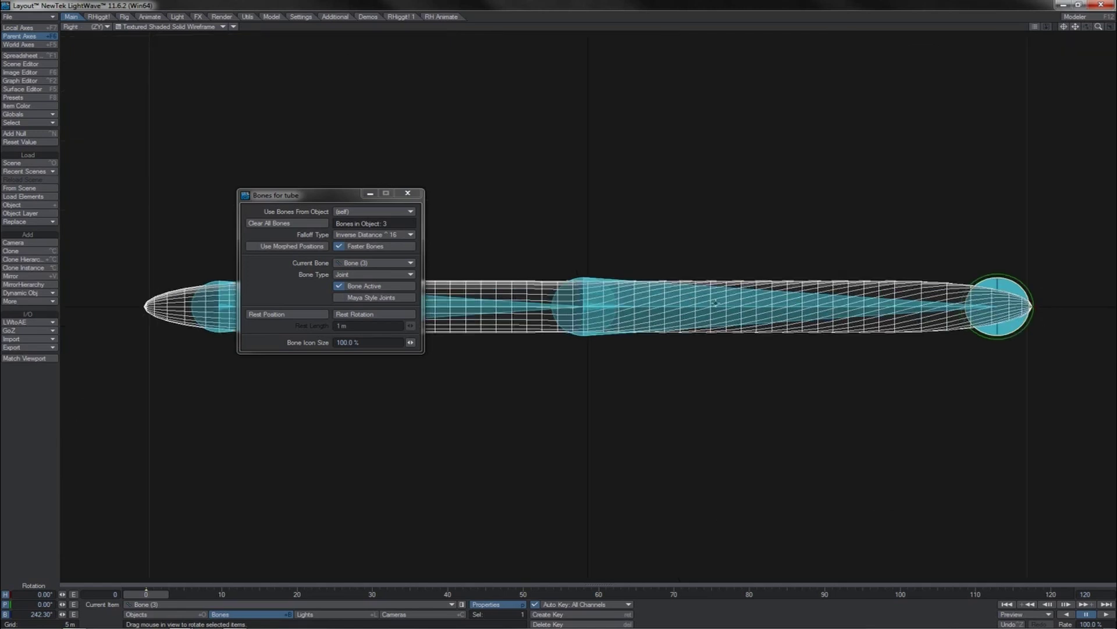
pyautogui.press('t')
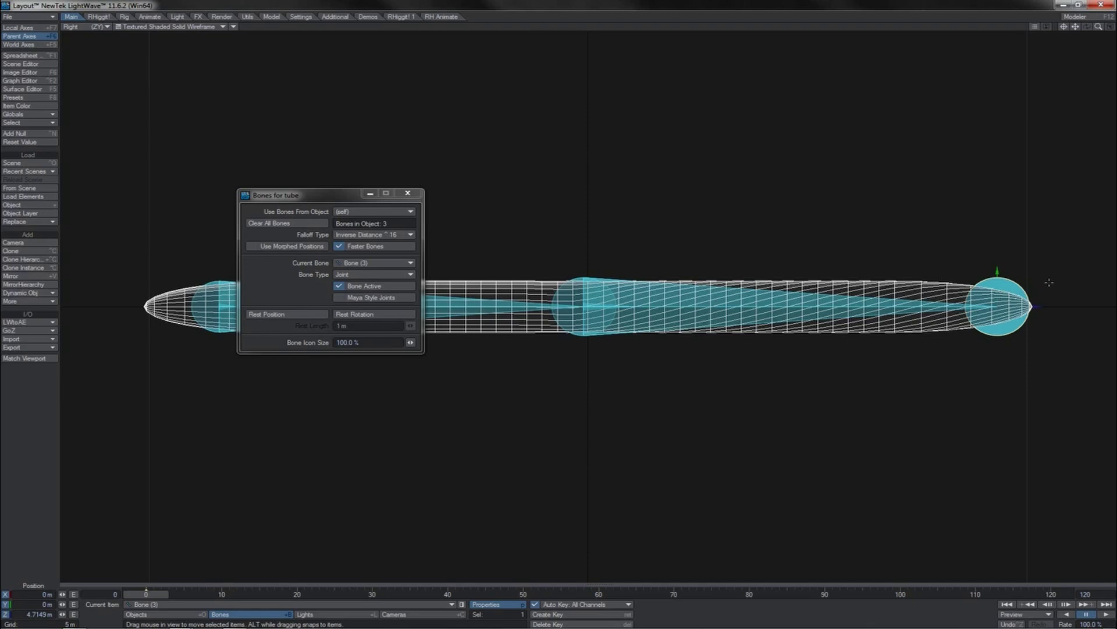
pyautogui.moveTo(1049, 283); pyautogui.dragTo(828, 287)
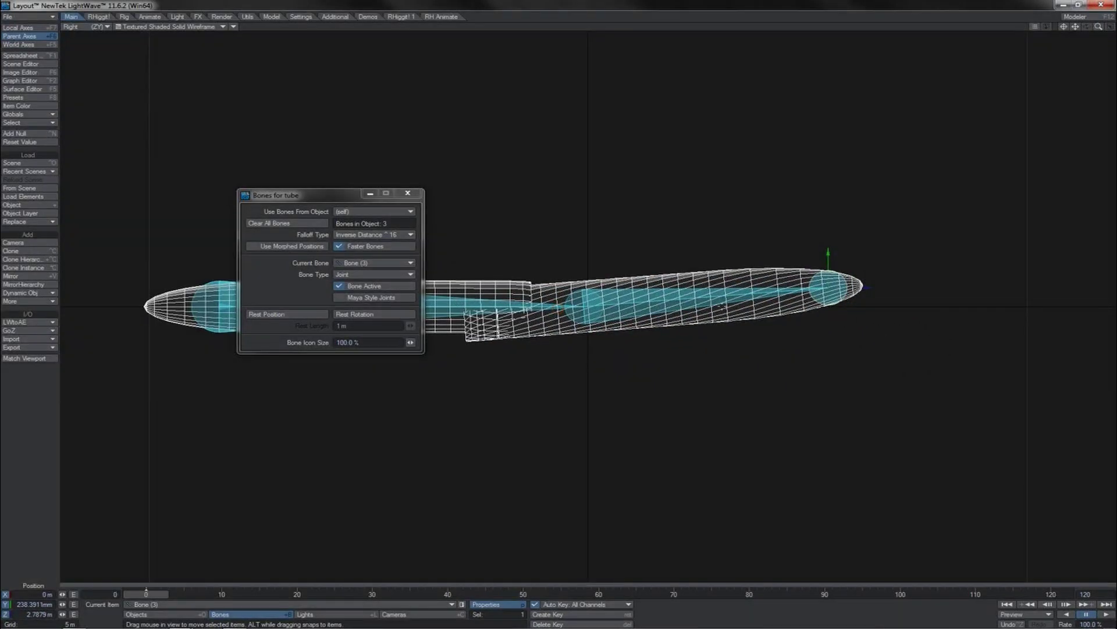
pyautogui.click(673, 300)
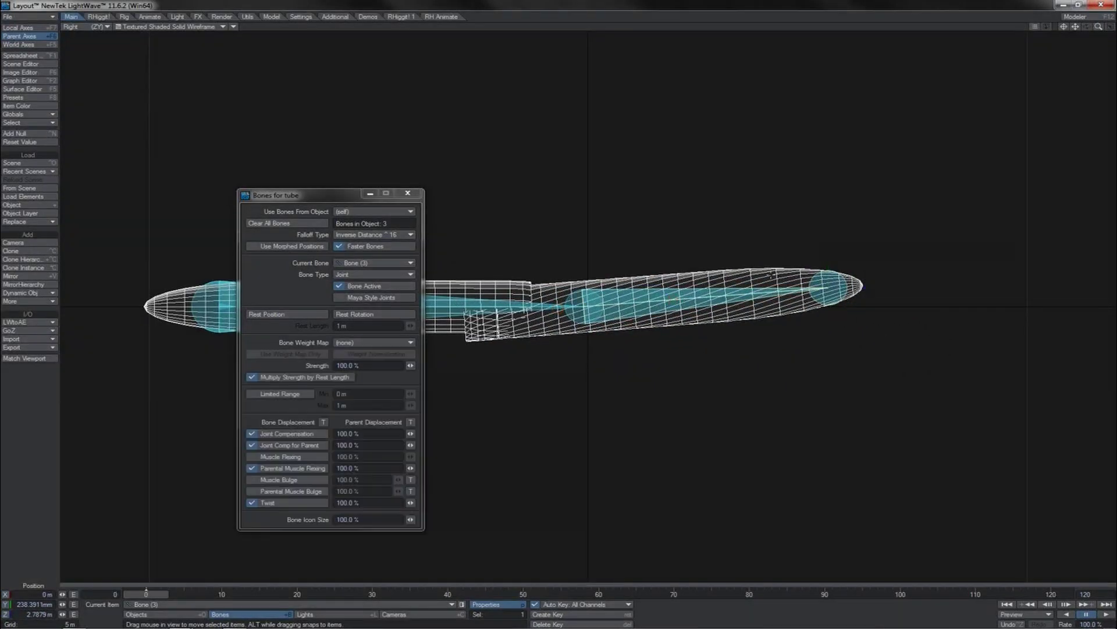
pyautogui.hotkey('ctrl', 'z')
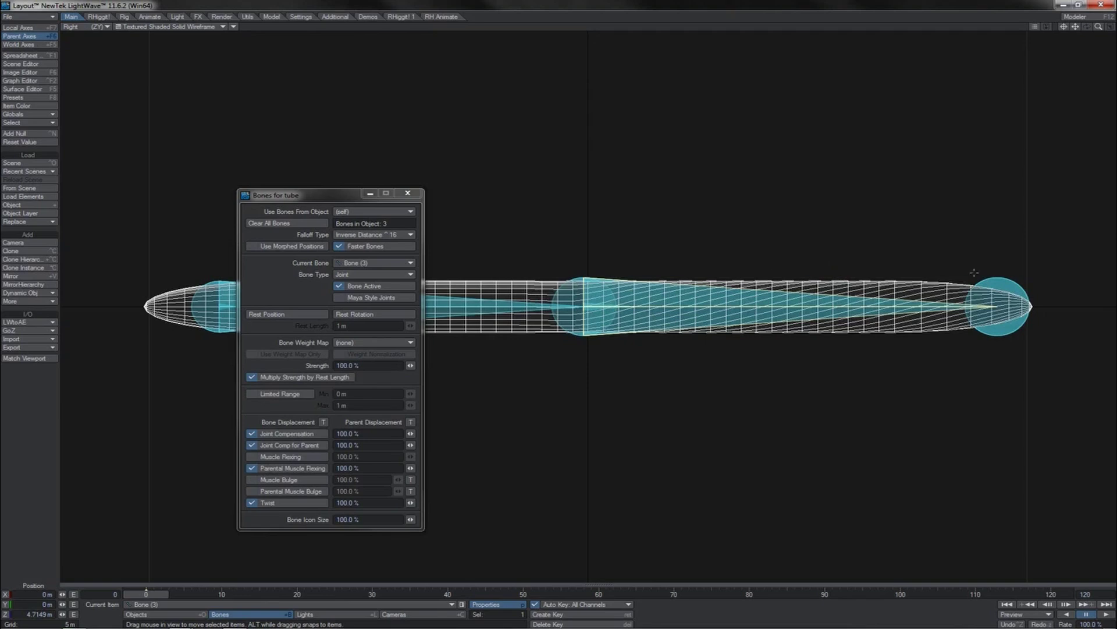
# - Try lowering the tube's end joint to about Y -1.03 m, Z 4.25 m, and return it to its starting position
pyautogui.hotkey('ctrl', 'shift', 'z')
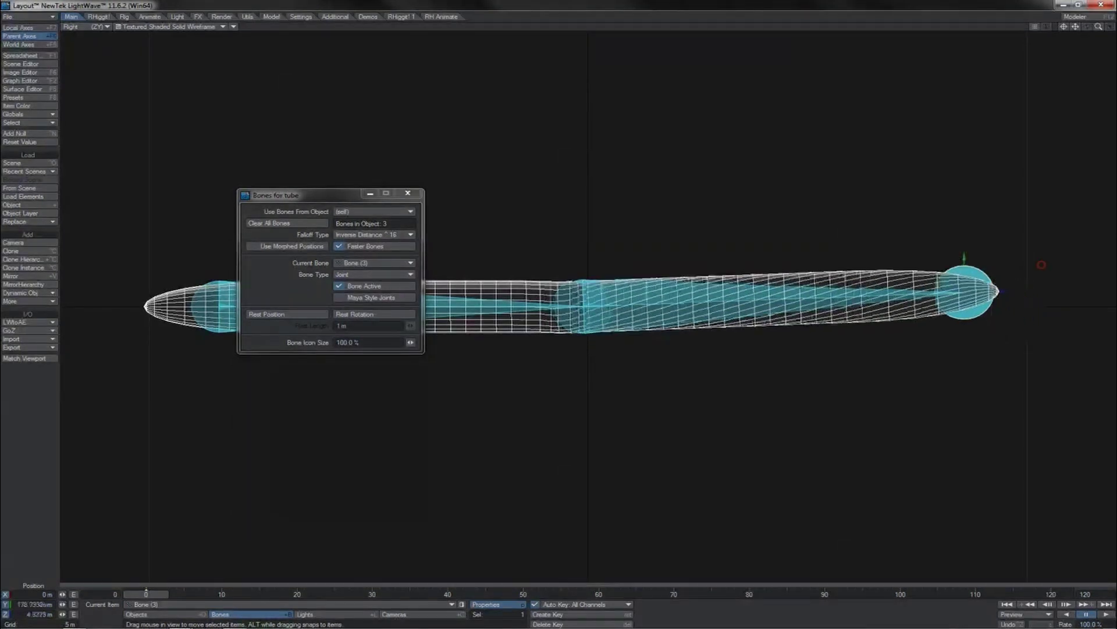
pyautogui.moveTo(1042, 265); pyautogui.dragTo(1034, 365)
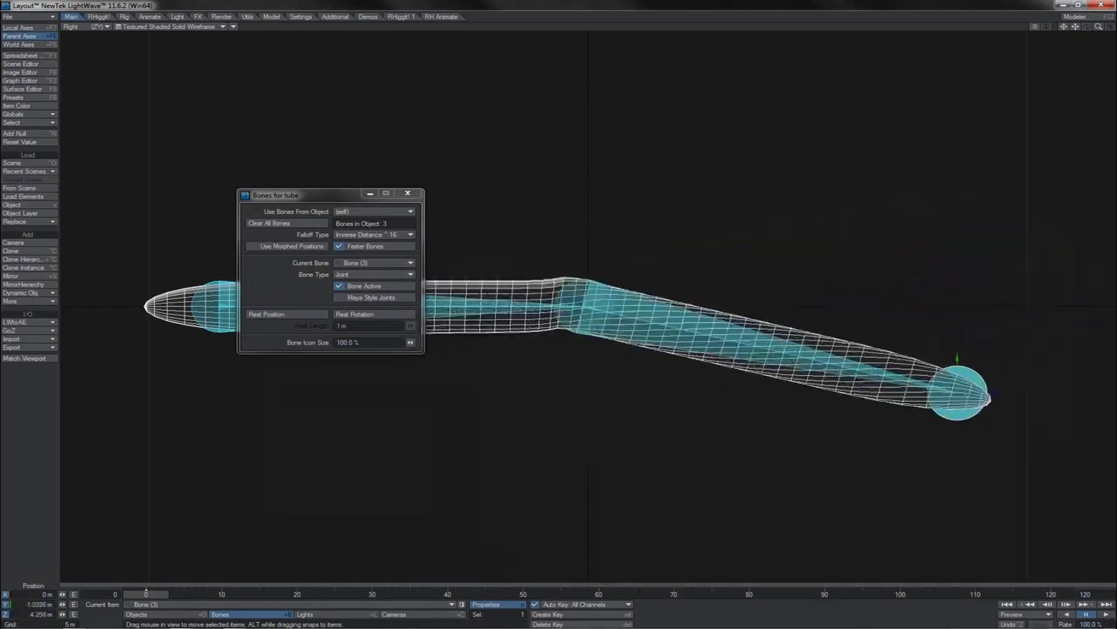
pyautogui.moveTo(958, 393); pyautogui.dragTo(997, 306)
# - Try stretching the tube's middle joint, Bone (2)
pyautogui.click(584, 276)
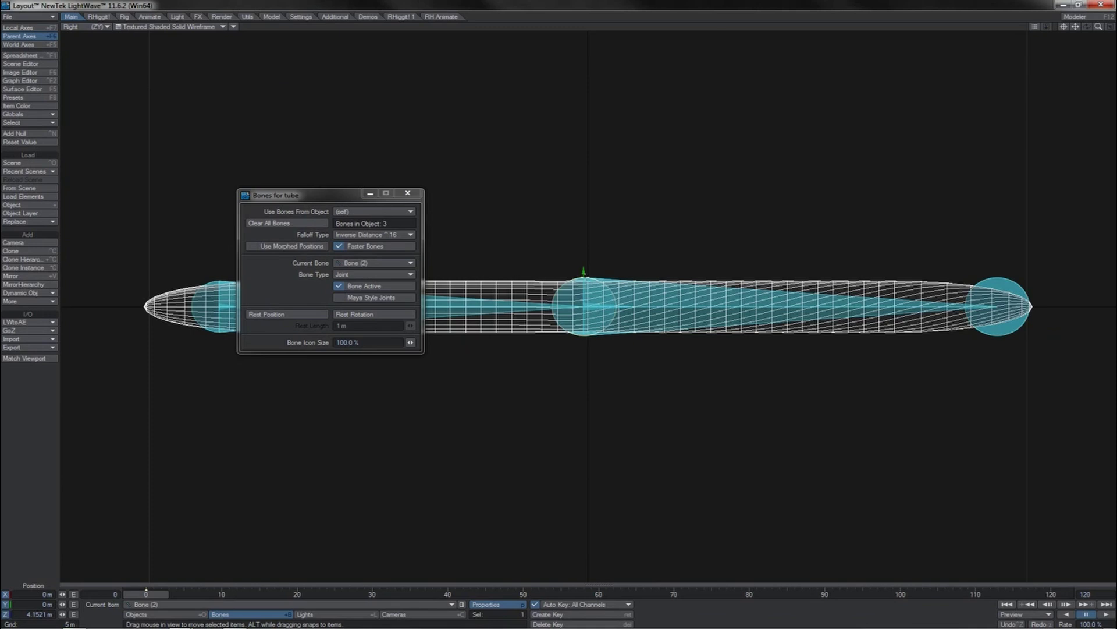
pyautogui.press('h')
pyautogui.moveTo(622, 307); pyautogui.dragTo(587, 307)
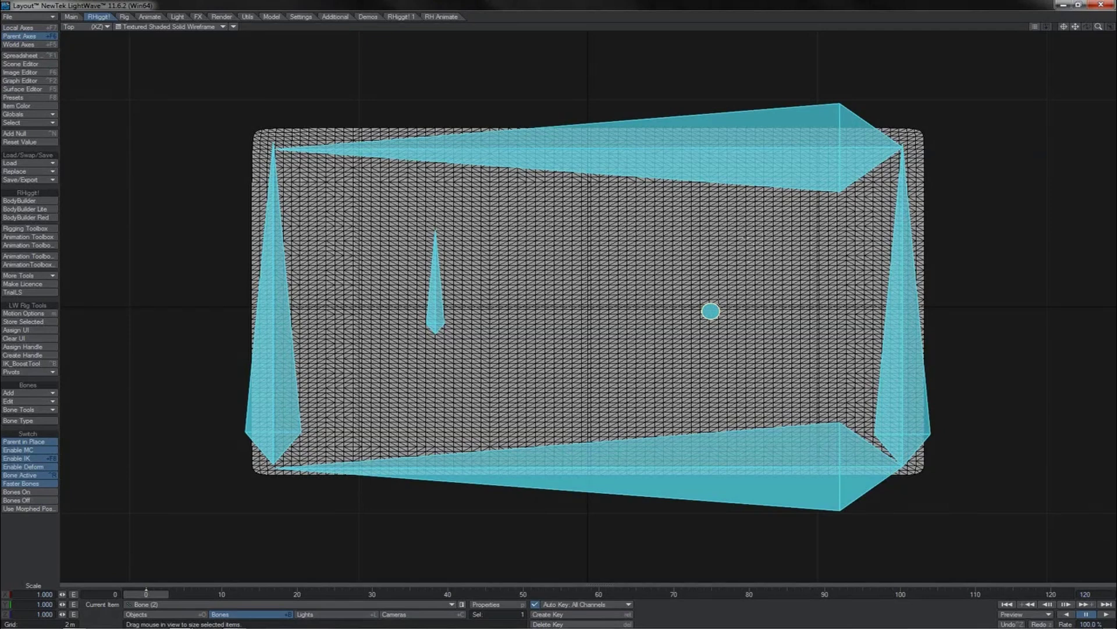
# - Check the bone properties of the round joint, Bone (2), on the sheet
pyautogui.press('p')
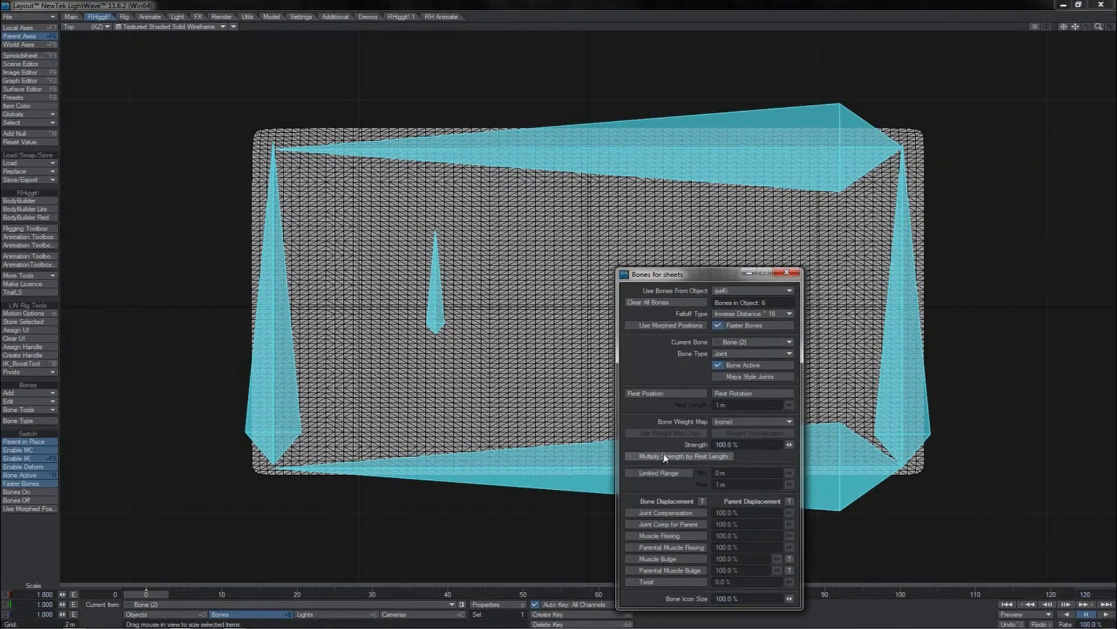
pyautogui.click(786, 272)
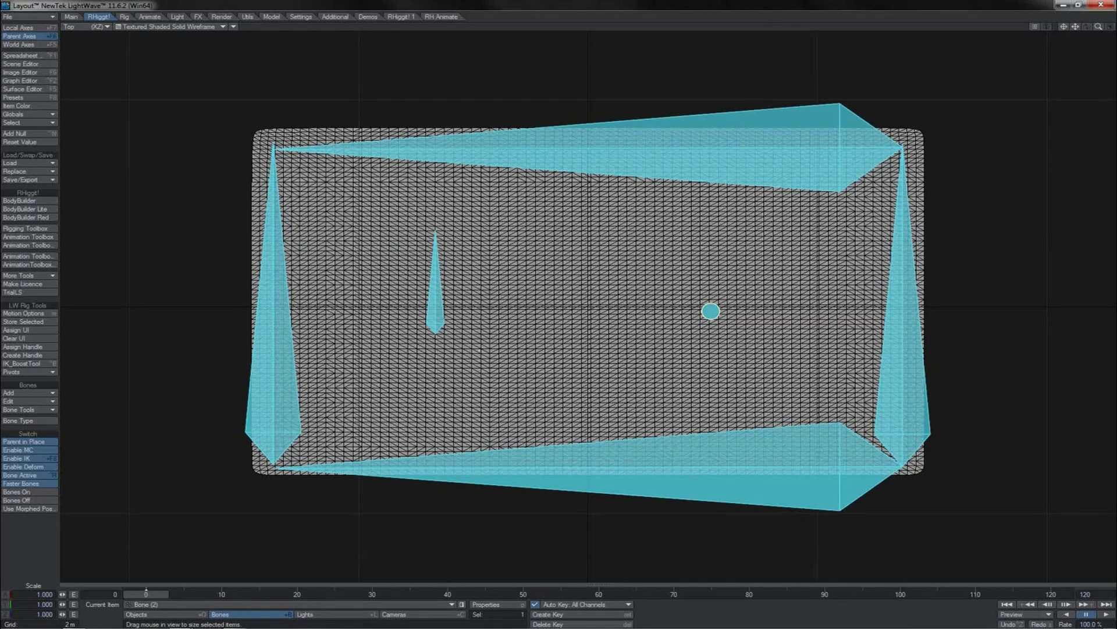
# - Scale the small bone inside the sheet, Bone (1), to about 1.574 and reduce its rest length to about 0.010
pyautogui.click(435, 315)
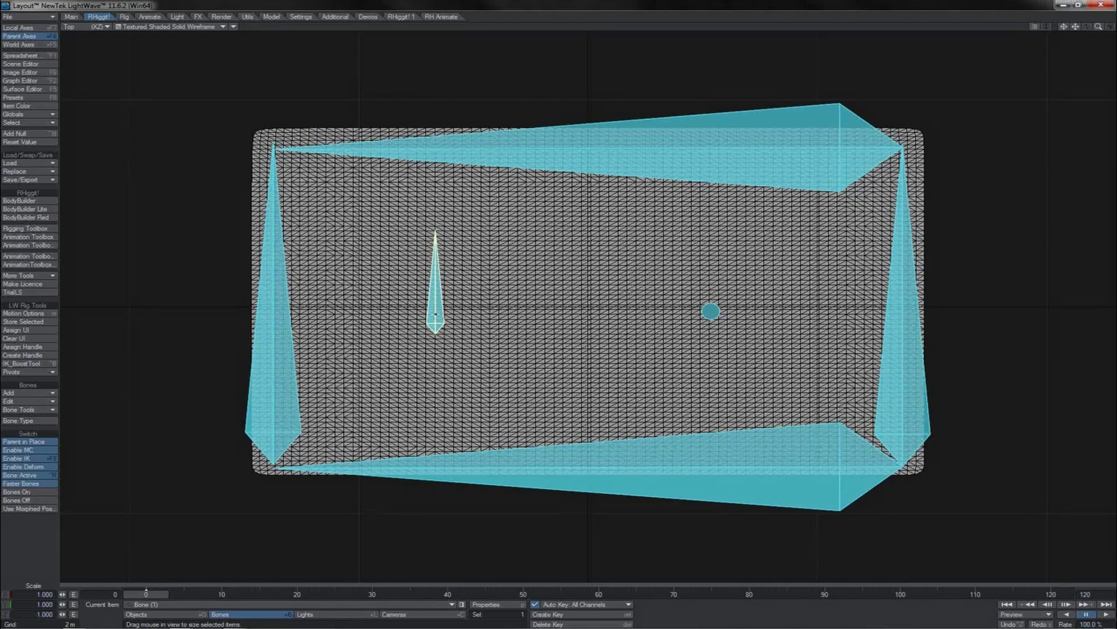
pyautogui.moveTo(435, 315); pyautogui.dragTo(488, 314)
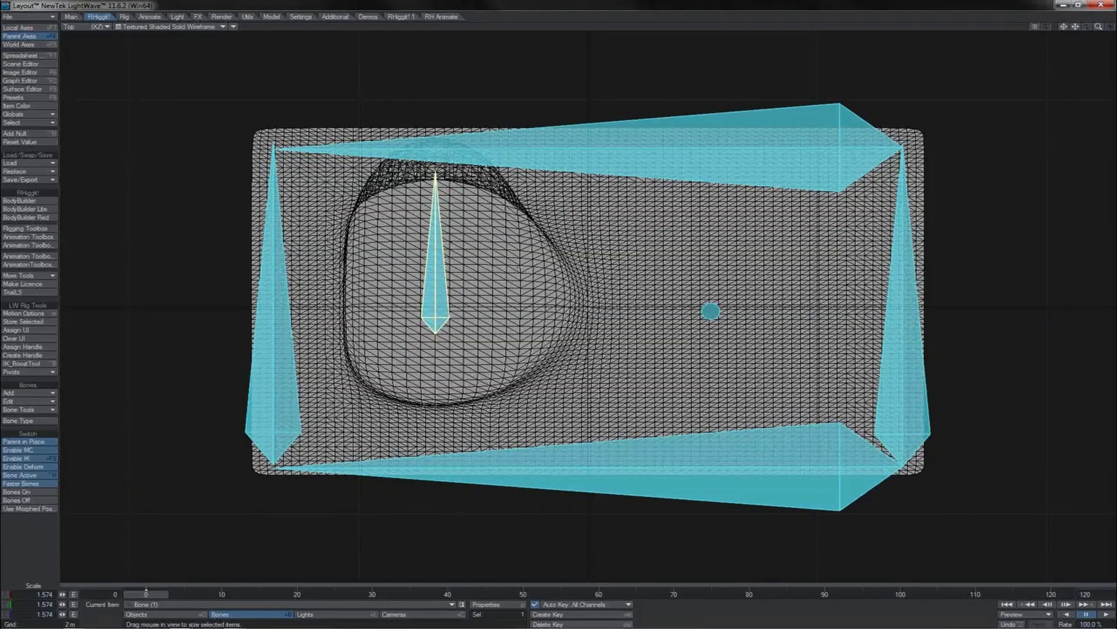
pyautogui.press('k')
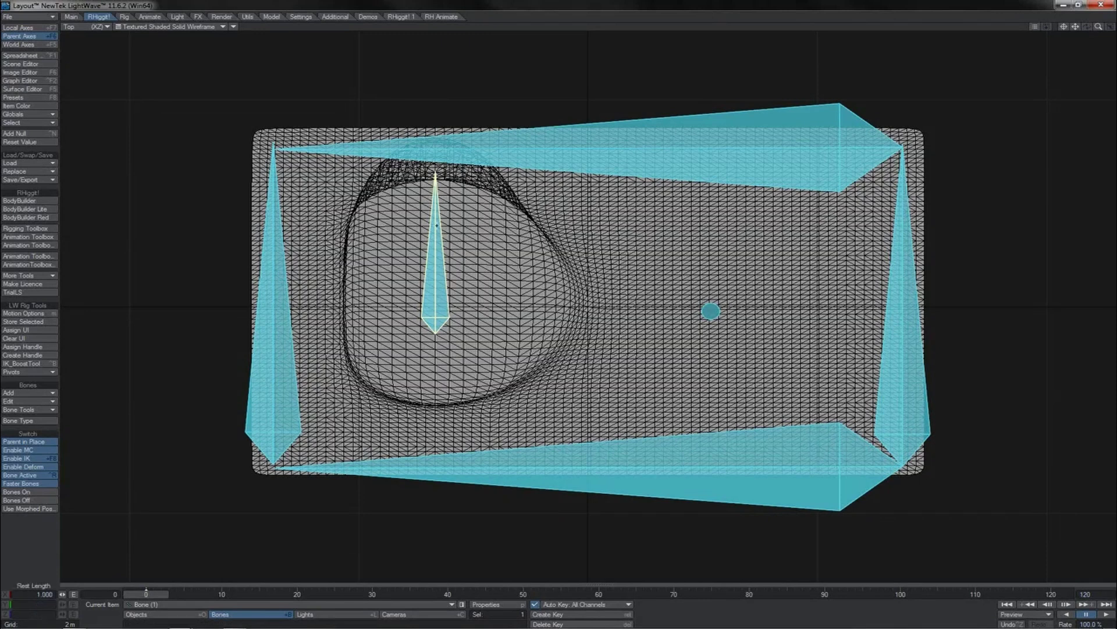
pyautogui.moveTo(437, 225); pyautogui.dragTo(372, 225)
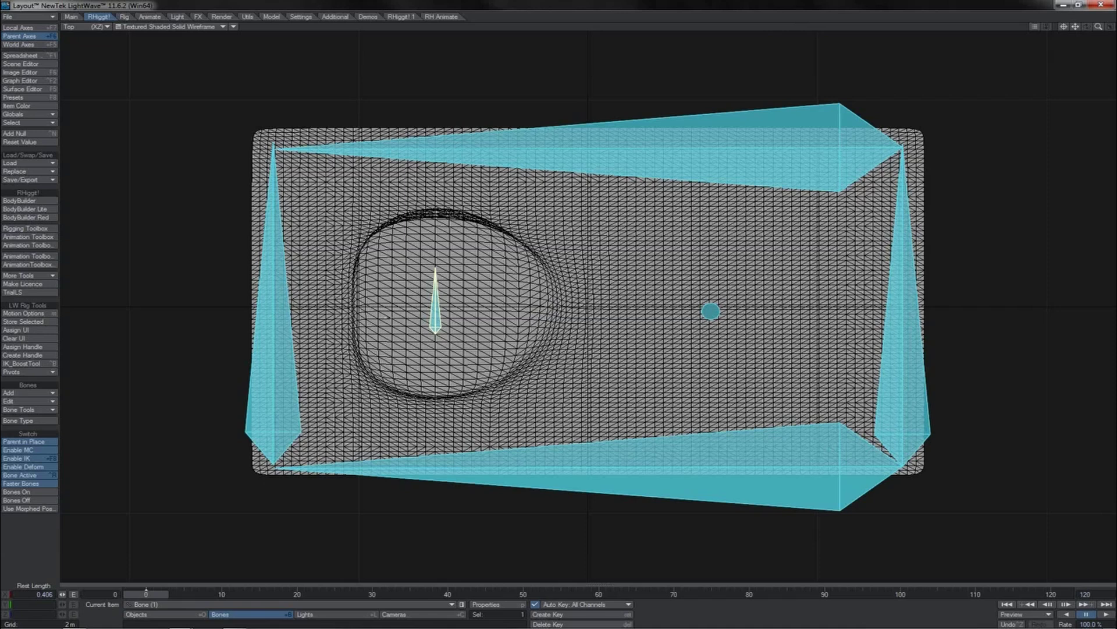
pyautogui.moveTo(389, 317); pyautogui.dragTo(343, 317)
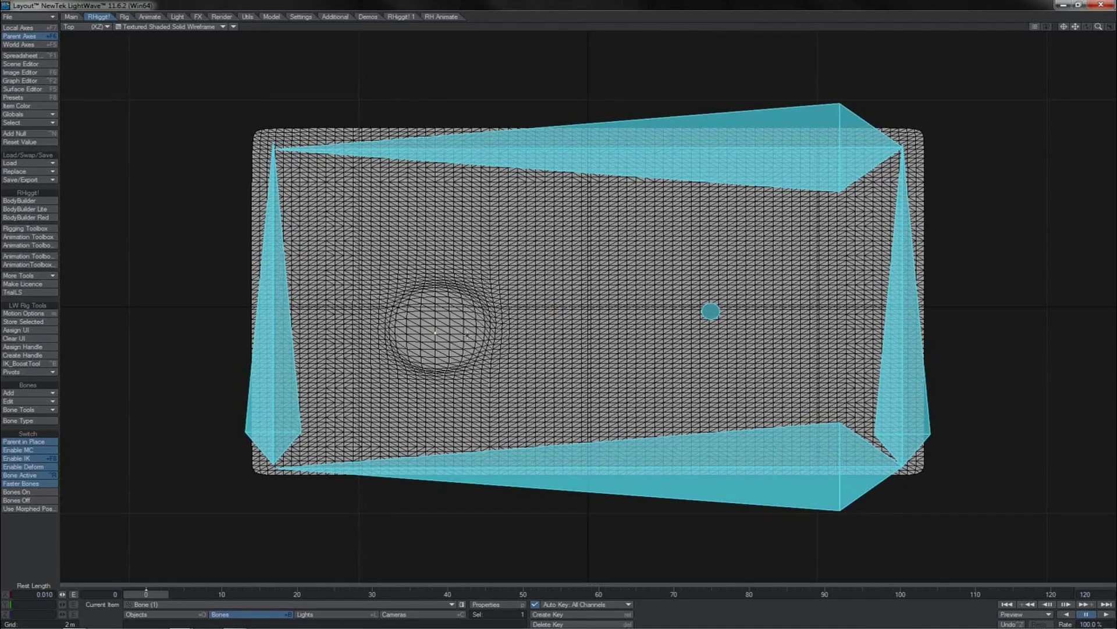
# - Scale the round joint, Bone (2), on the sheet uniformly to about 2.160
pyautogui.click(711, 309)
pyautogui.hotkey('shift', 'h')
pyautogui.moveTo(711, 305); pyautogui.dragTo(844, 305)
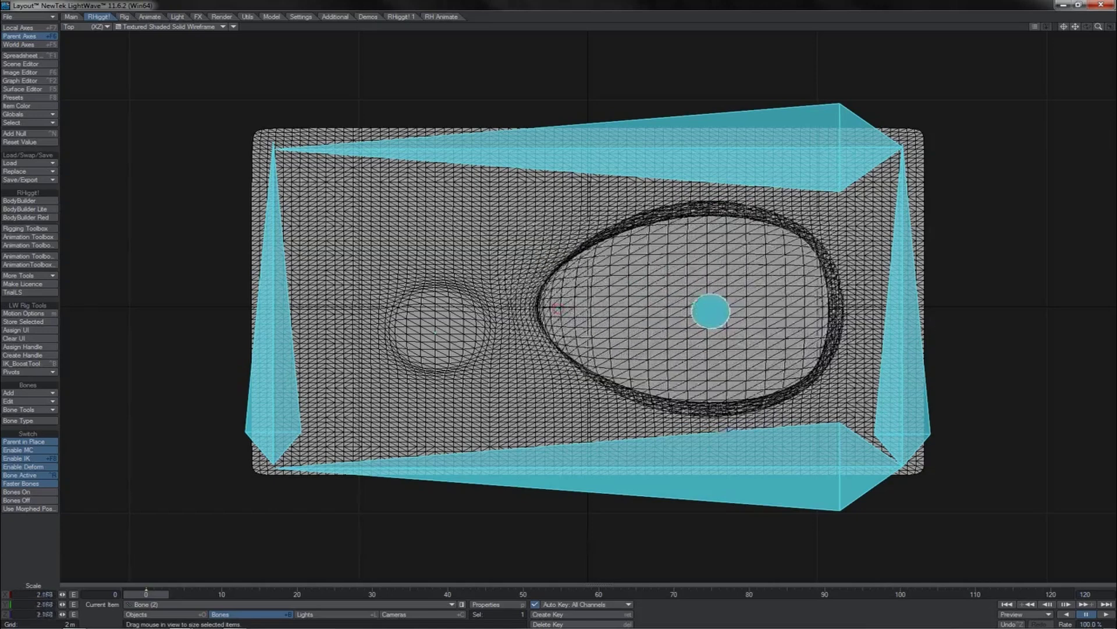
# - Select the surrounding bones, Bone (1) and the round joint in turn to compare their influence on the sheet
pyautogui.click(817, 146)
pyautogui.click(902, 235)
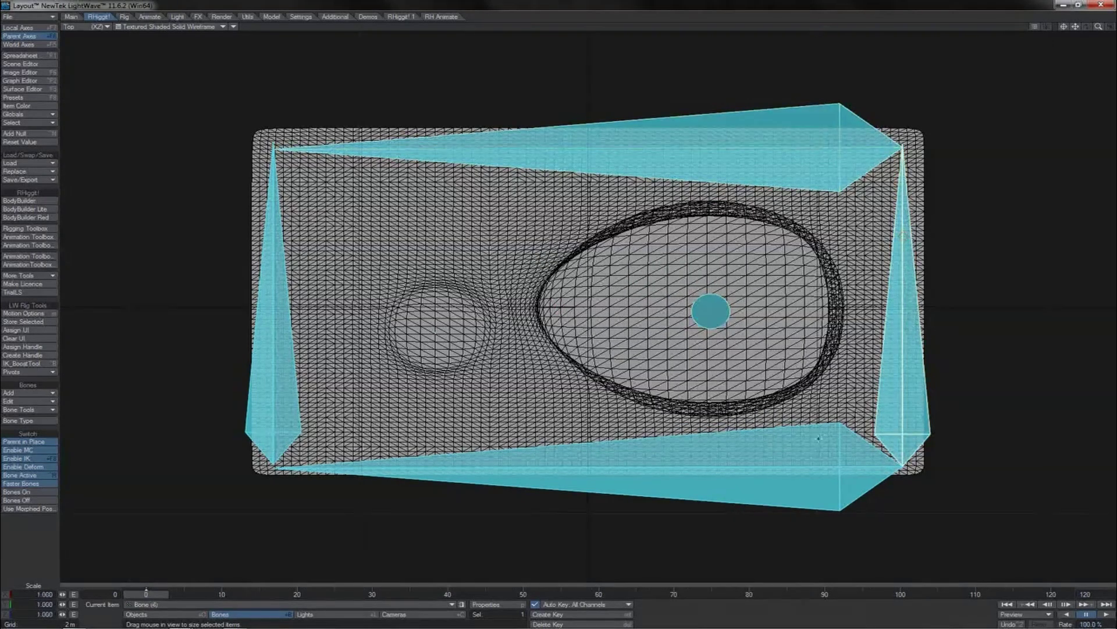
pyautogui.click(799, 464)
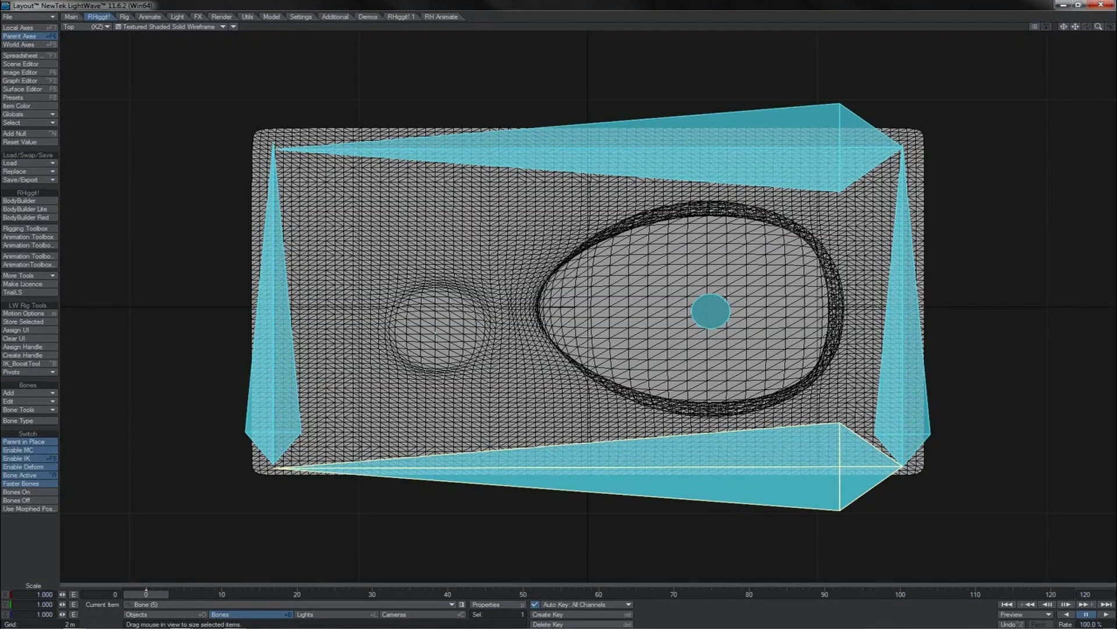
pyautogui.click(722, 298)
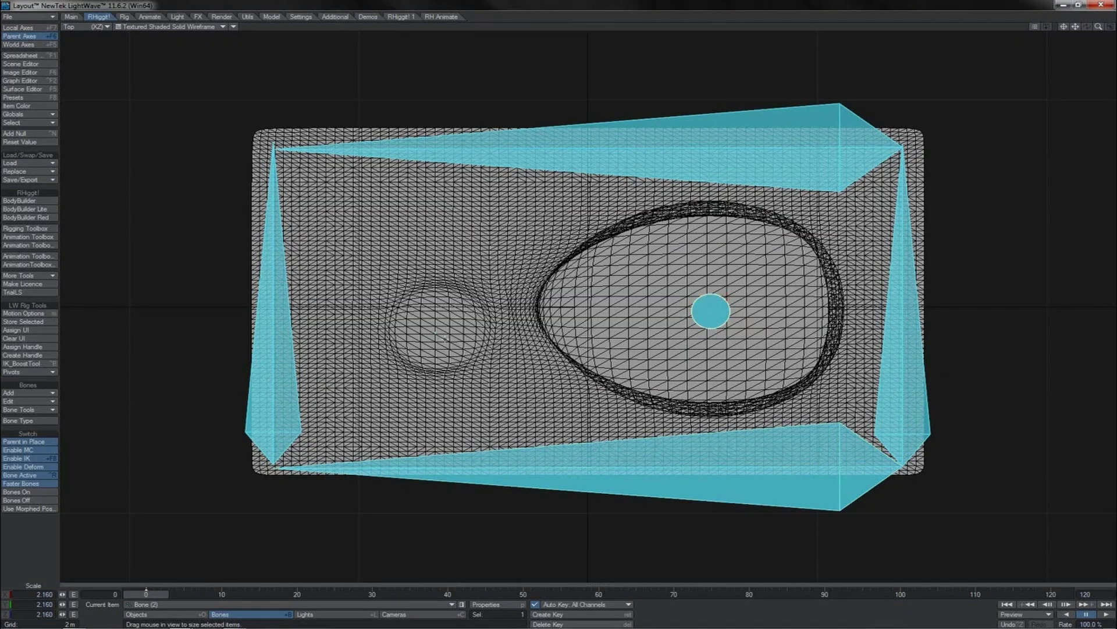
pyautogui.click(434, 333)
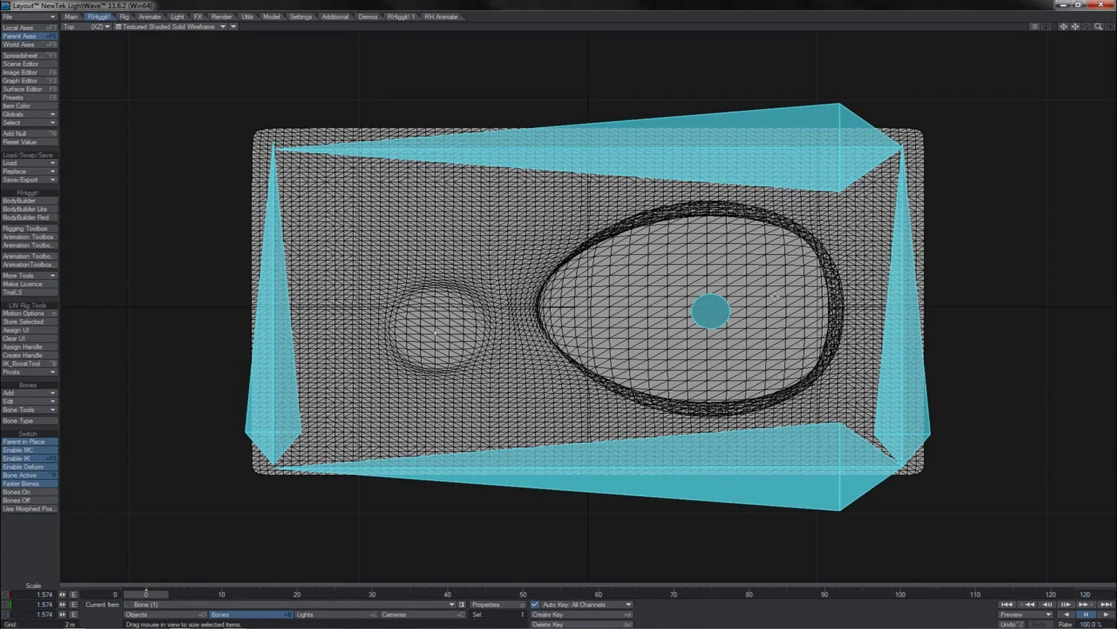
pyautogui.click(722, 311)
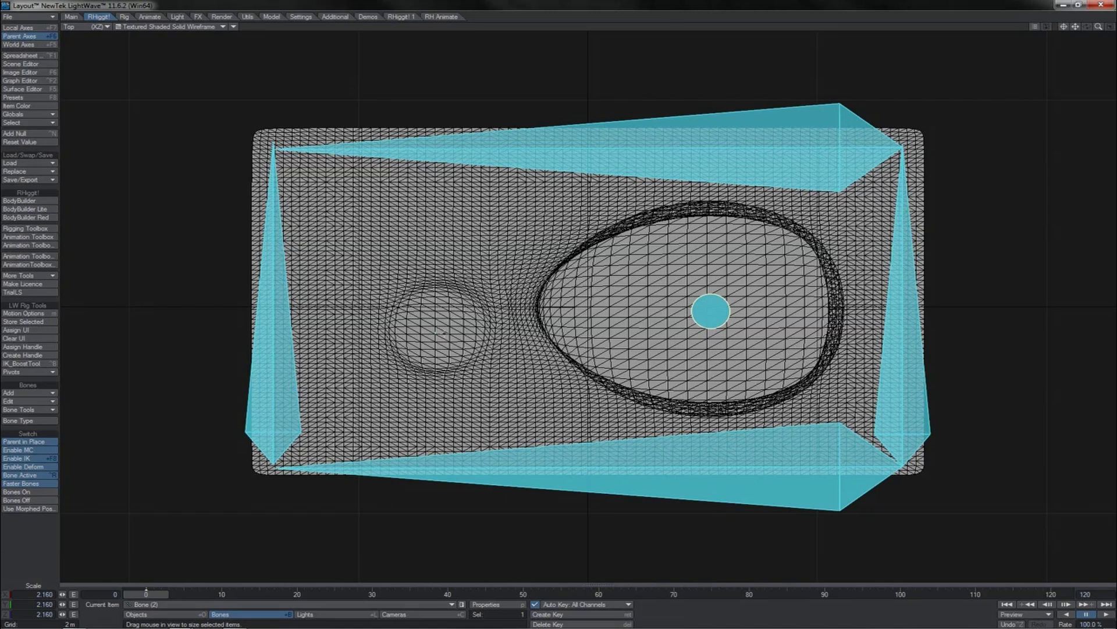
# - Select the small bone, Bone (1), inside the sheet to compare its influence
pyautogui.click(435, 334)
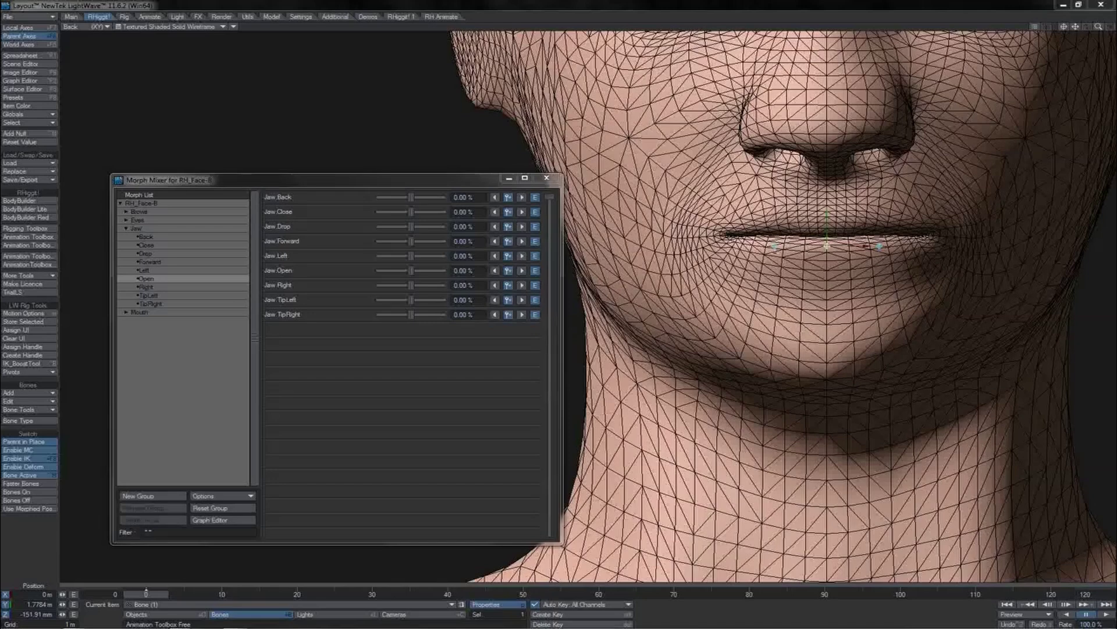
# - Move the lip bones, lower the lower-lip bone, Bone (1), to about 1.7653 m in Y, and set the Jaw Open morph to 100%
pyautogui.moveTo(827, 218); pyautogui.dragTo(880, 233)
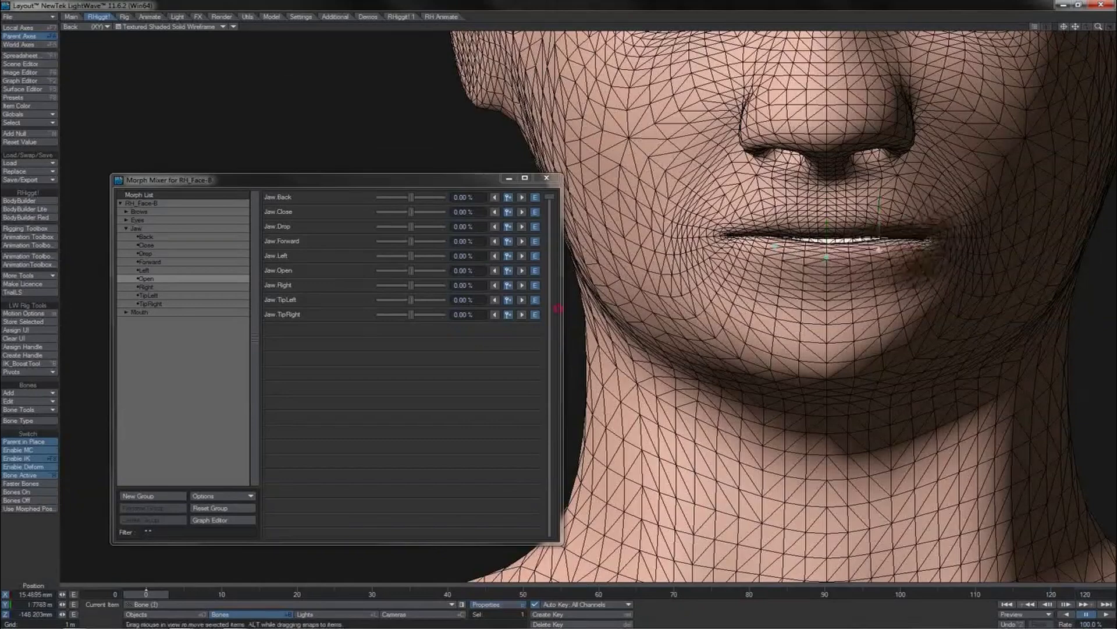
pyautogui.moveTo(411, 272); pyautogui.dragTo(448, 275)
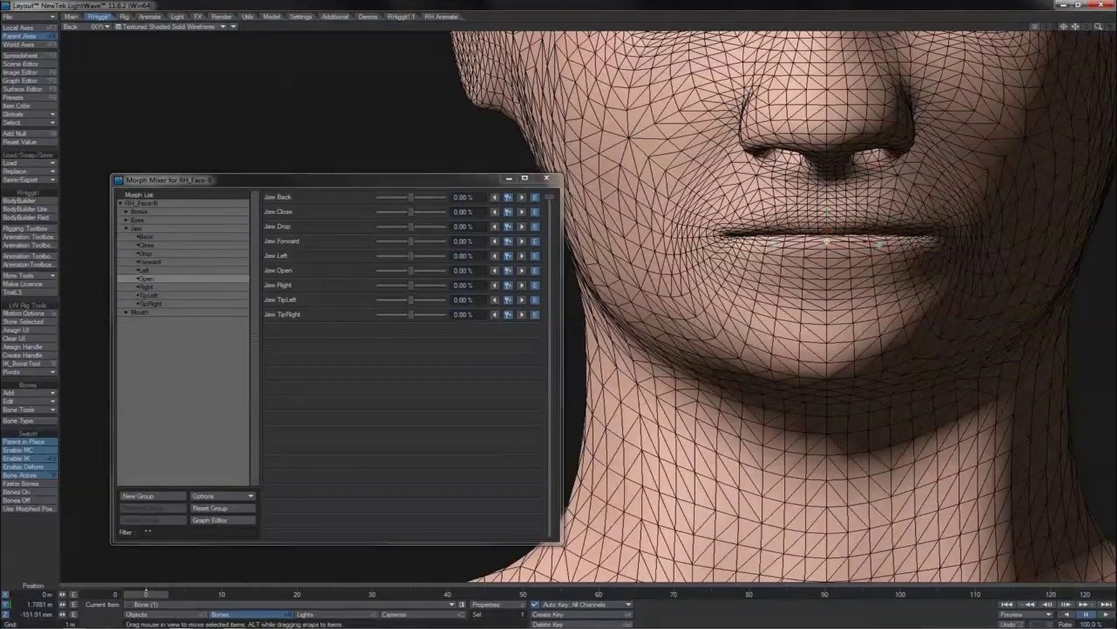
pyautogui.moveTo(827, 240); pyautogui.dragTo(827, 286)
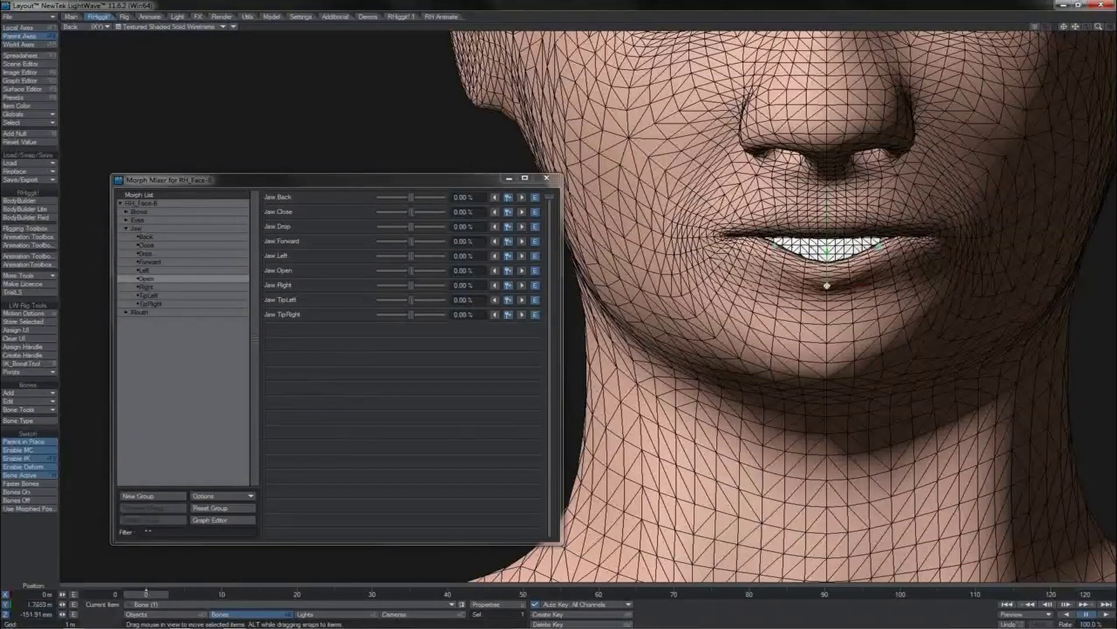
pyautogui.moveTo(411, 272); pyautogui.dragTo(449, 275)
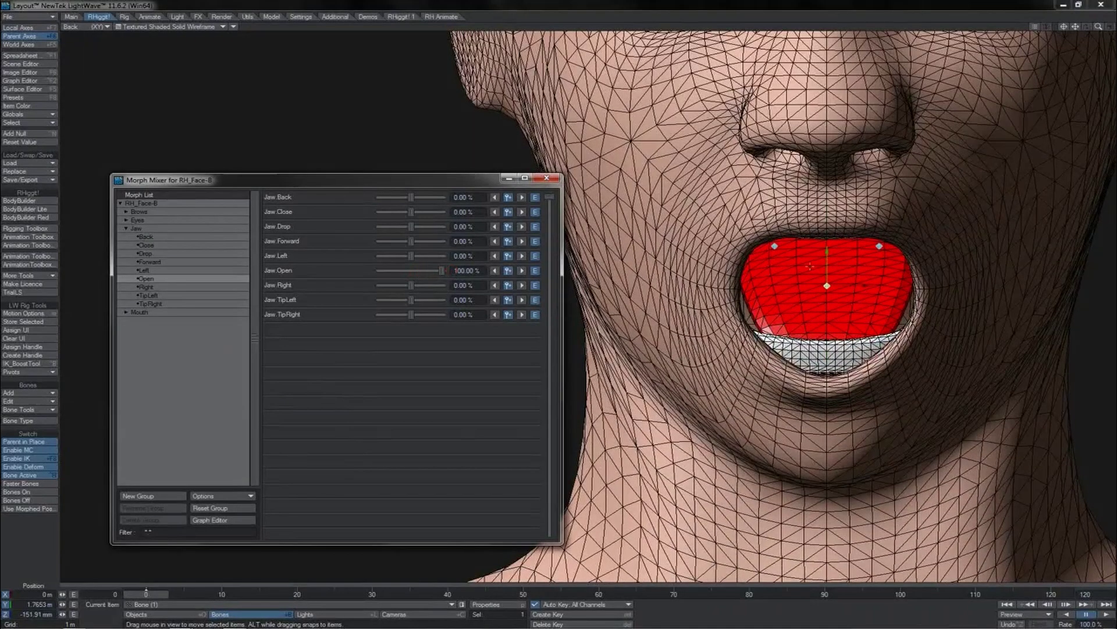
# - Raise the lower-lip bone through about 1.7754 m and 1.7856 m in Y with the jaw open, and return it to about 1.7789 m
pyautogui.moveTo(827, 255)
pyautogui.mouseDown()
pyautogui.moveTo(827, 237)
pyautogui.moveTo(827, 297)
pyautogui.moveTo(827, 230)
pyautogui.moveTo(827, 294)
pyautogui.moveTo(827, 240)
pyautogui.mouseUp()
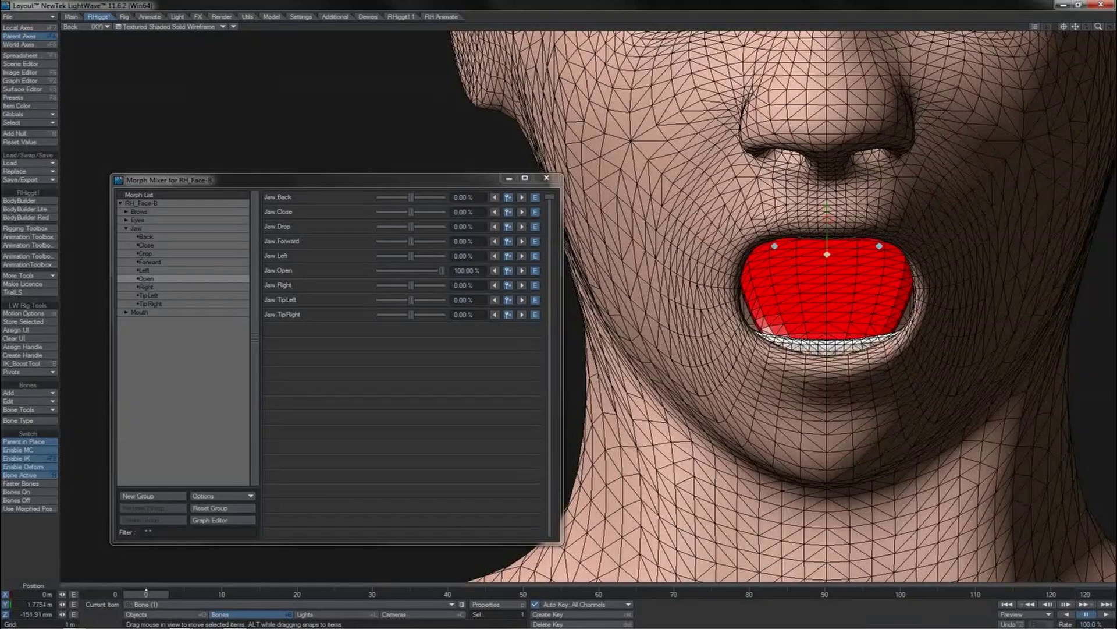
pyautogui.moveTo(827, 240)
pyautogui.mouseDown()
pyautogui.moveTo(827, 294)
pyautogui.moveTo(827, 223)
pyautogui.mouseUp()
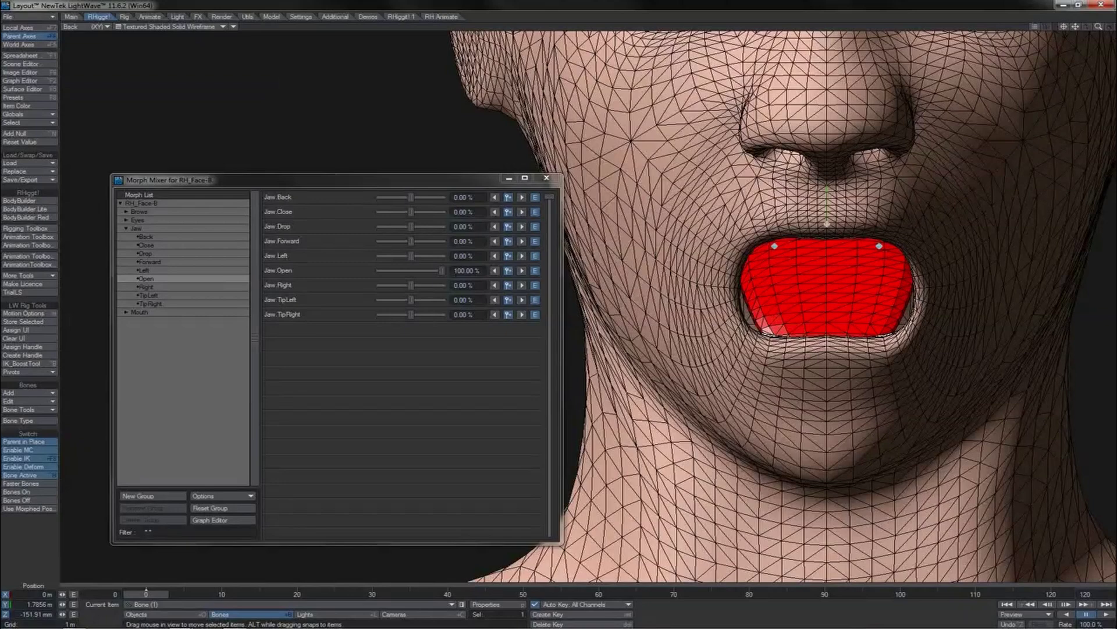
pyautogui.moveTo(827, 223)
pyautogui.mouseDown()
pyautogui.moveTo(827, 279)
pyautogui.moveTo(827, 245)
pyautogui.mouseUp()
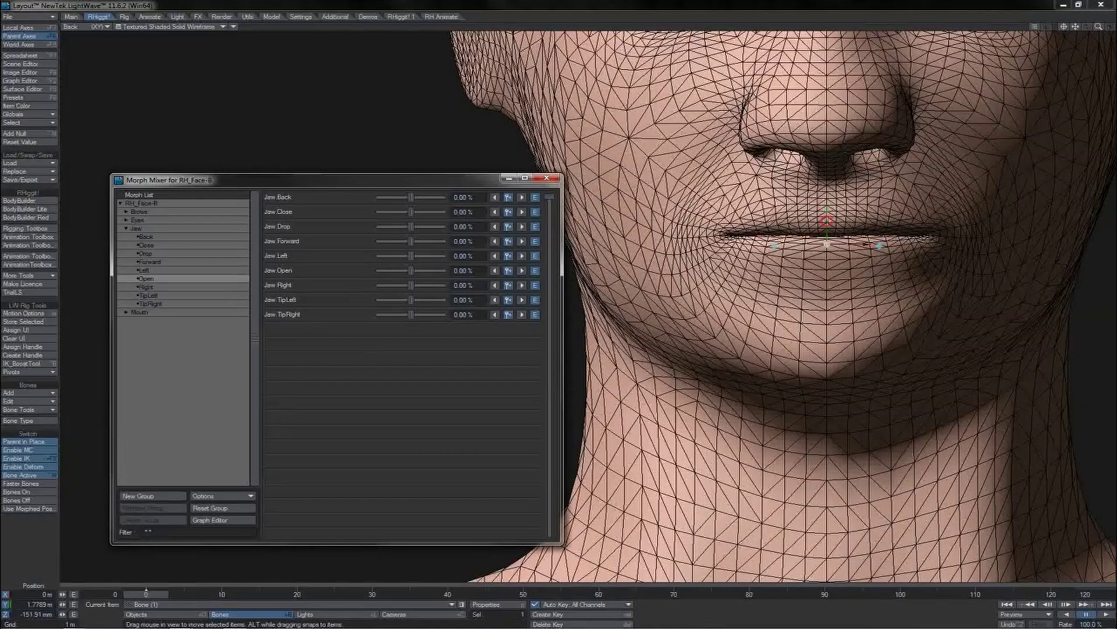
# - Lower the lower-lip bone, Bone (1), to about 1.7636 m in Y and open the jaw with the Jaw Open morph at 100%
pyautogui.moveTo(827, 244); pyautogui.dragTo(827, 290)
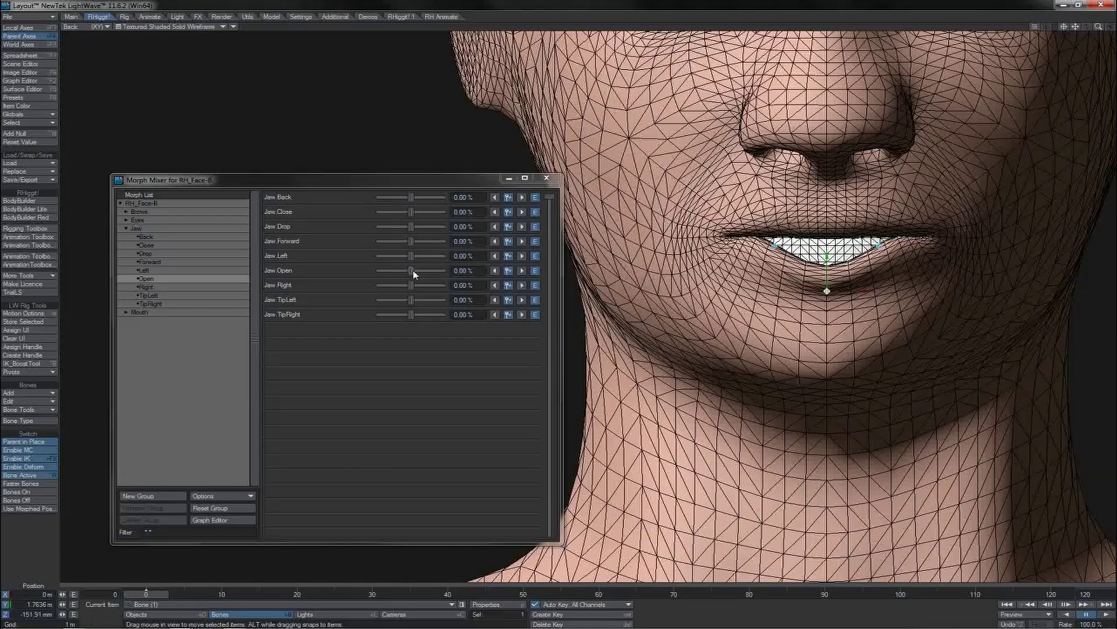
pyautogui.moveTo(412, 271); pyautogui.dragTo(443, 273)
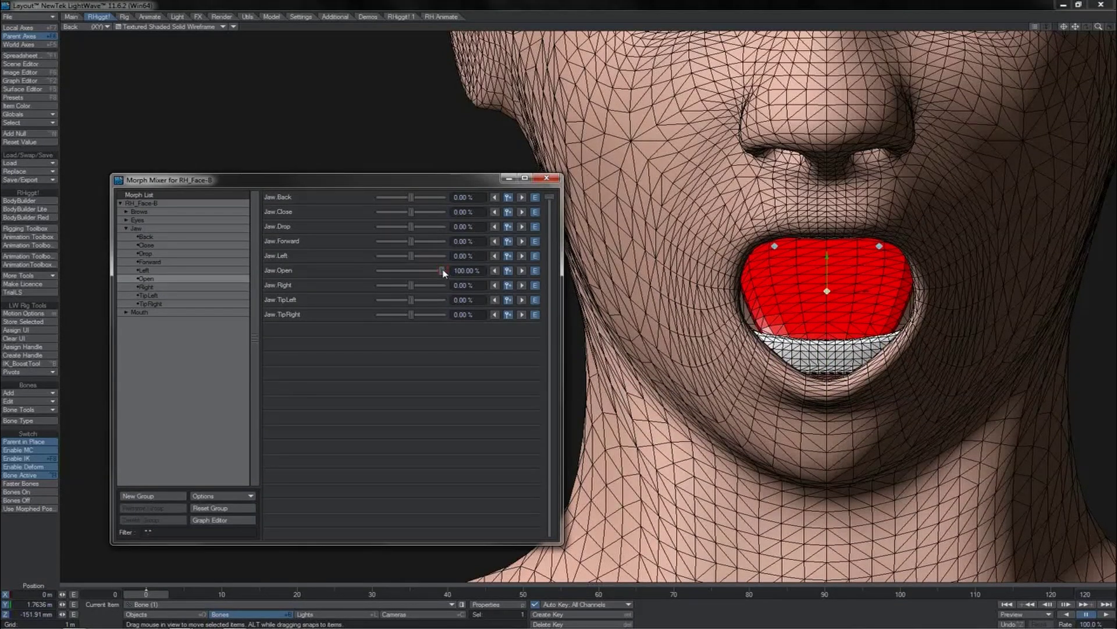
# - Enable Use Morphed Positions in the bone properties of RH_Face-B
pyautogui.click(853, 5)
pyautogui.press('p')
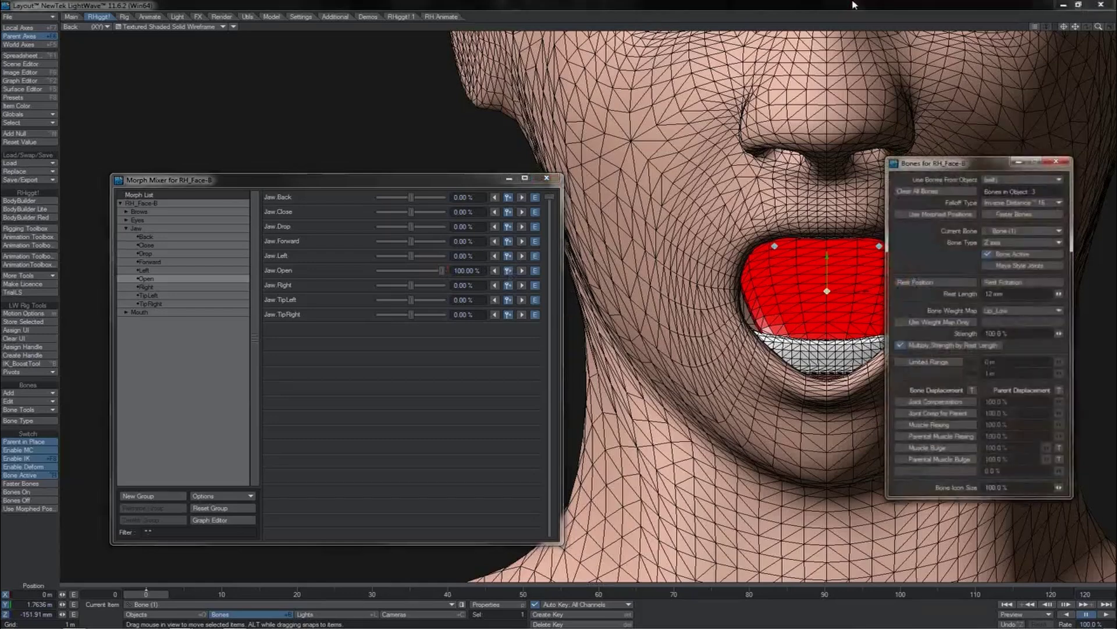
pyautogui.click(917, 215)
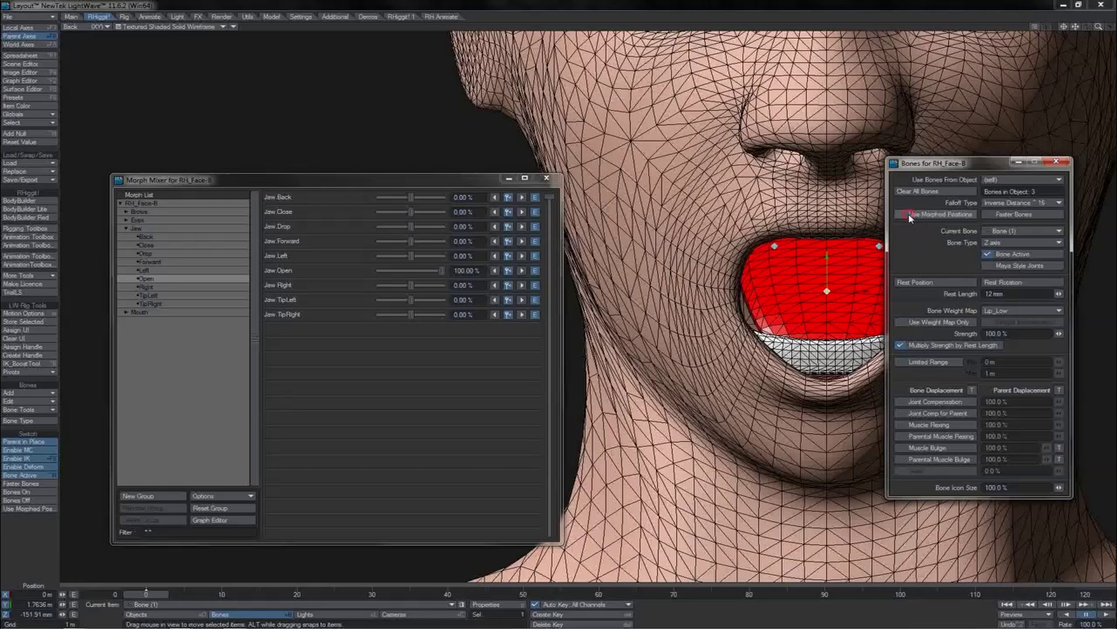
pyautogui.click(910, 214)
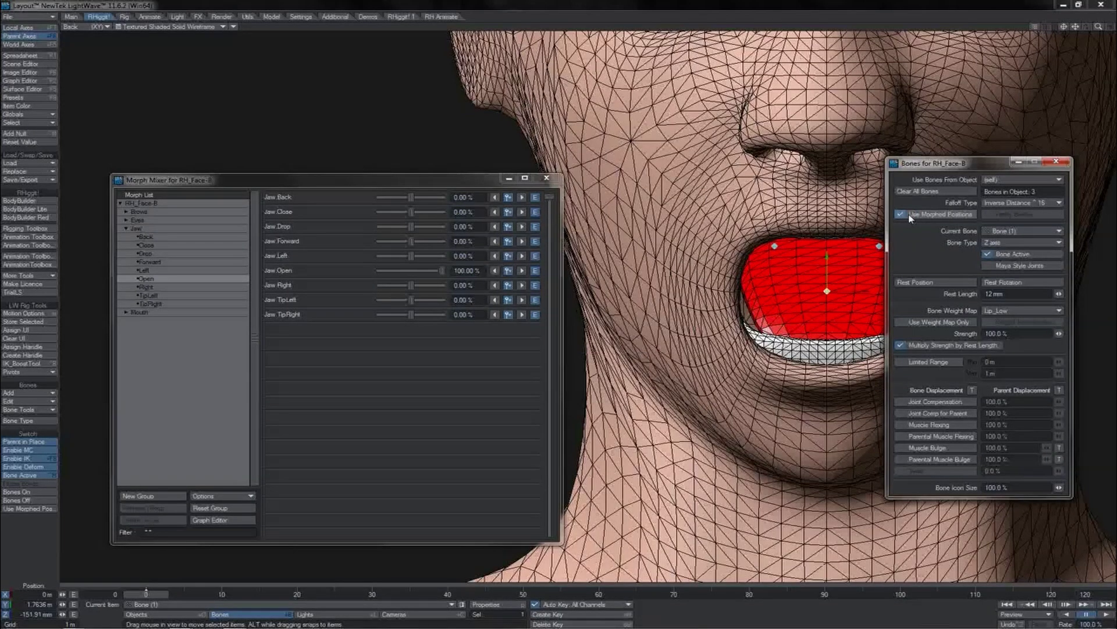
pyautogui.click(1056, 162)
# - Move the lower-lip bone down to about 1.7588 m in Y and test the pose by varying the Jaw Open morph
pyautogui.moveTo(827, 256); pyautogui.dragTo(827, 306)
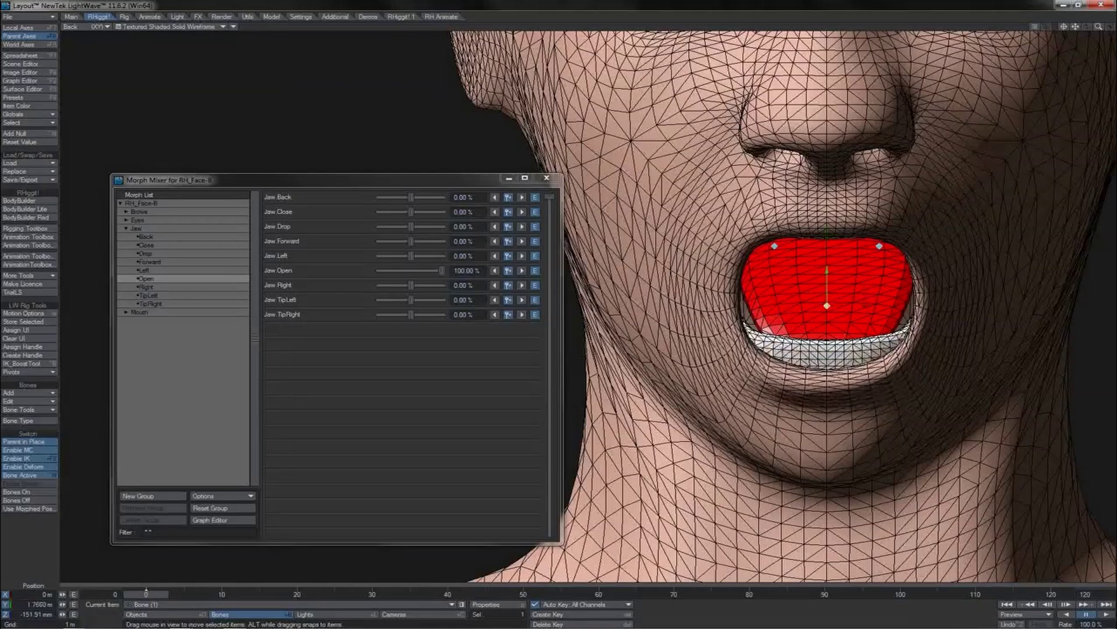
pyautogui.moveTo(443, 274); pyautogui.dragTo(414, 270)
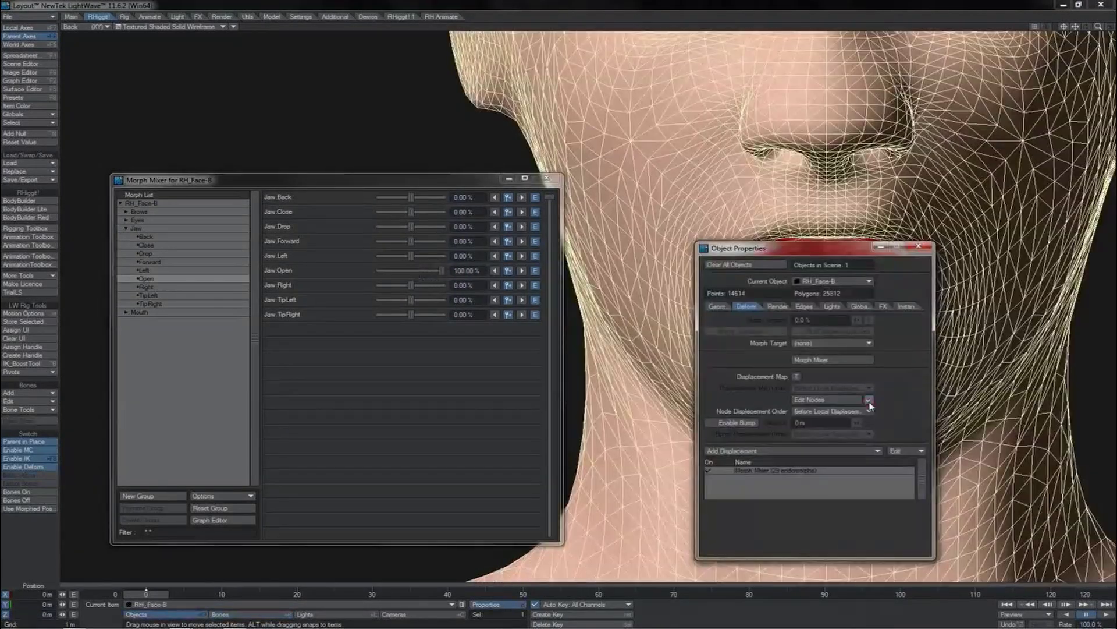
# - Examine the node displacement and its order options in the deform properties of RH_Face-B
pyautogui.click(869, 400)
pyautogui.click(839, 412)
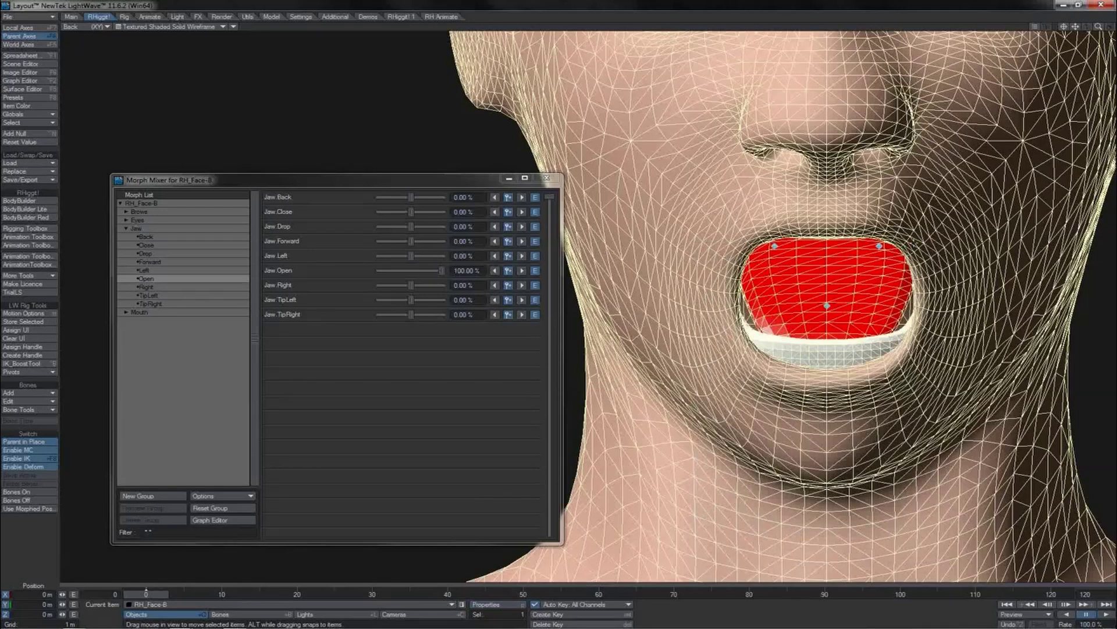
# - Turn Use Morphed Positions off and on again for Bone (1) to compare the lower lip's deformation with the jaw open
pyautogui.hotkey('shift', 'b')
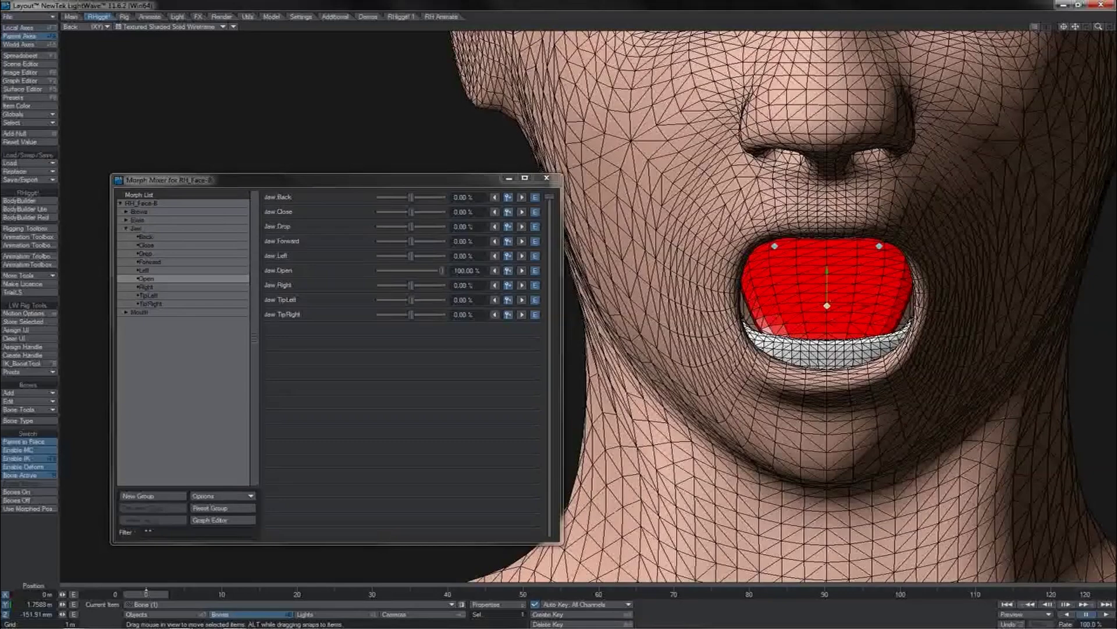
pyautogui.press('p')
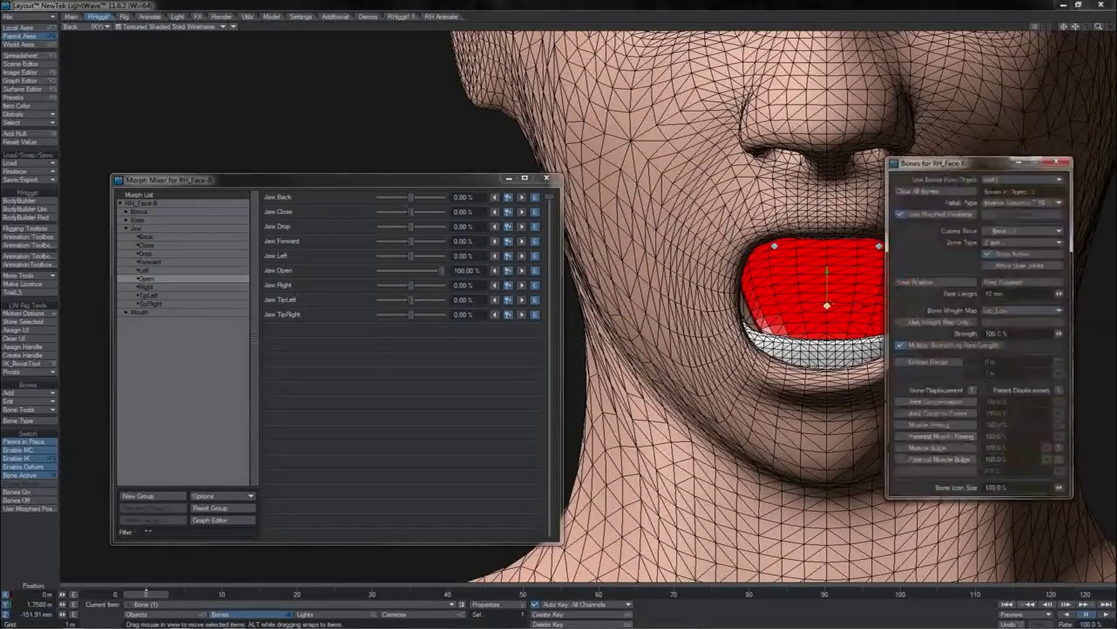
pyautogui.click(905, 216)
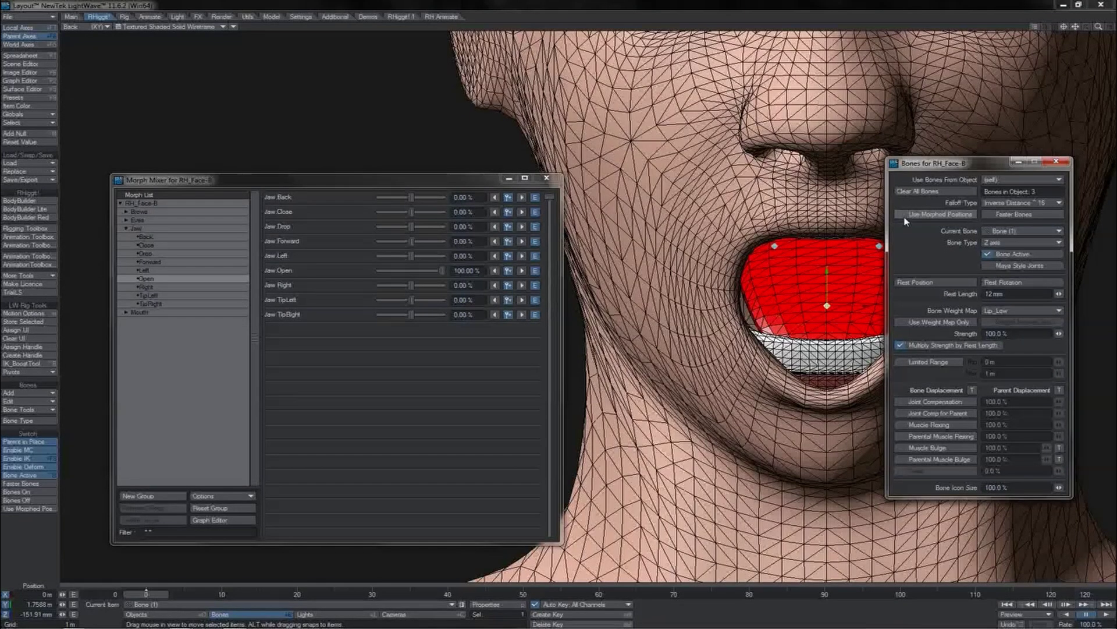
pyautogui.click(903, 215)
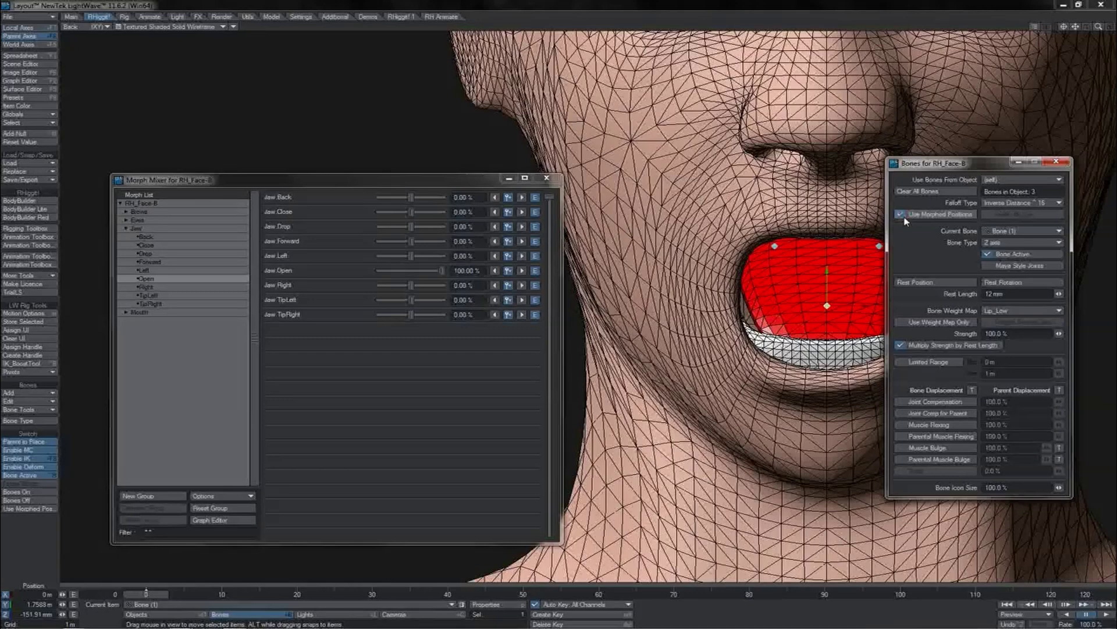